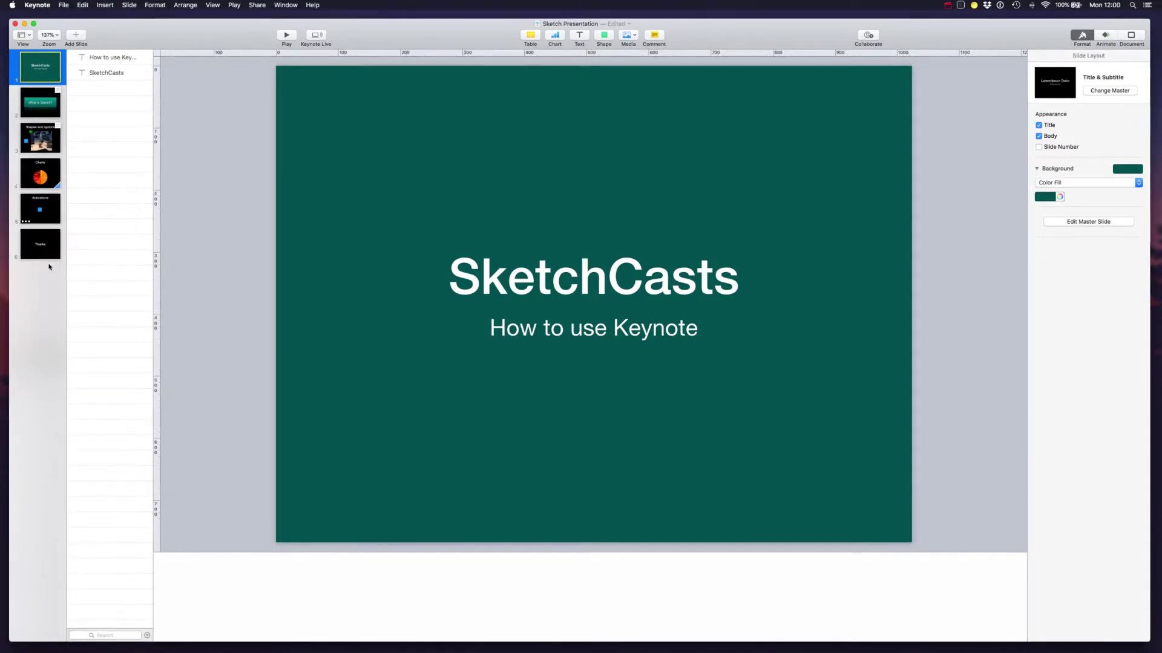
click(40, 174)
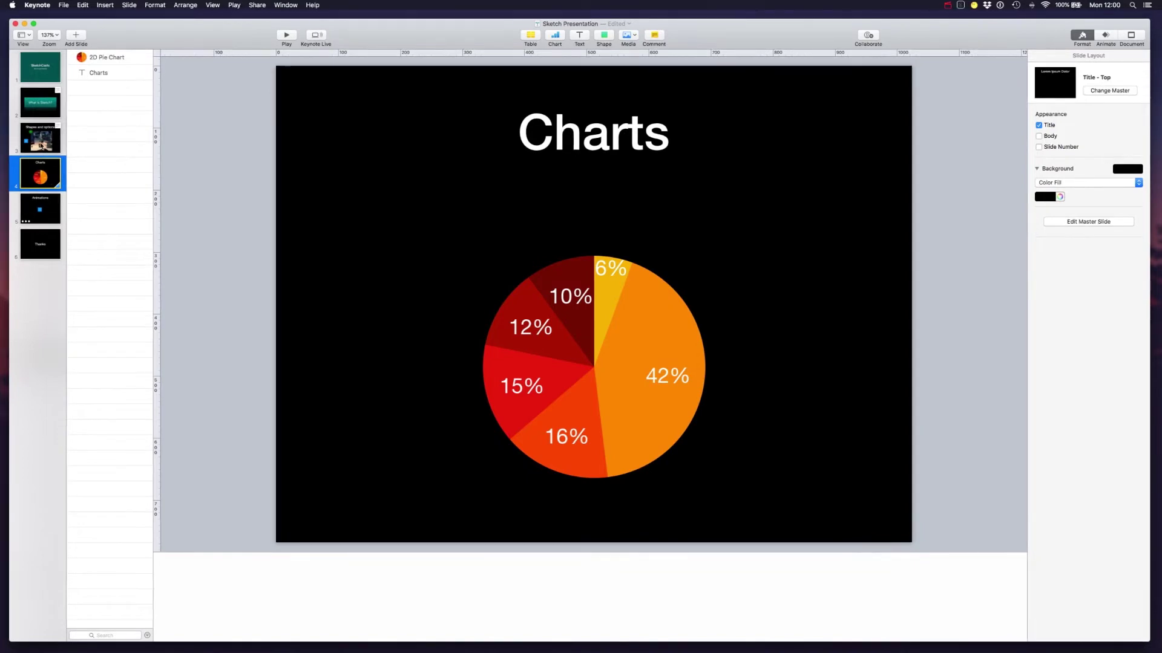
key(Up)
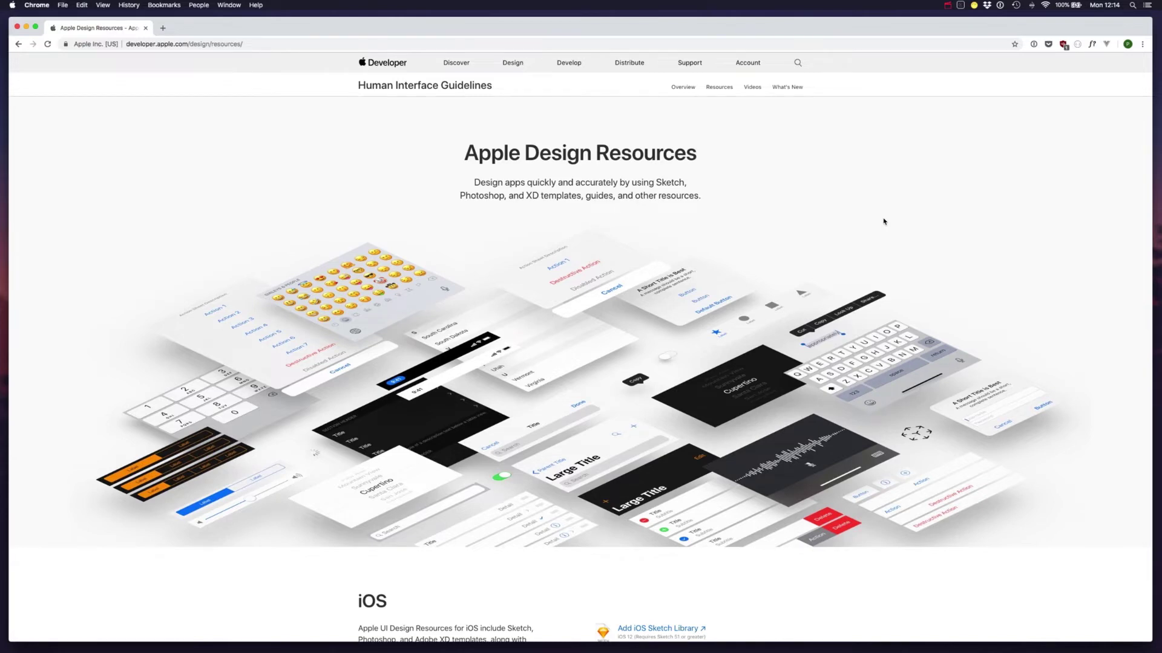
Review the iOS, macOS and watchOS template downloads offered on the Apple Design Resources page
scroll(884, 222, down, 5)
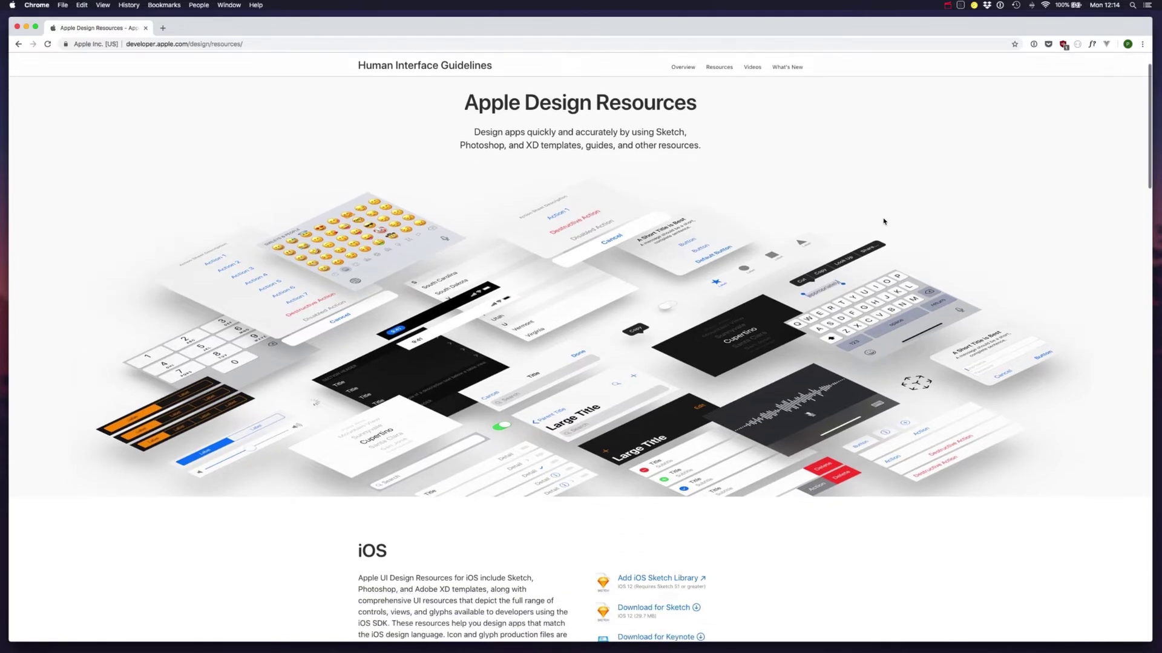
scroll(869, 301, down, 2)
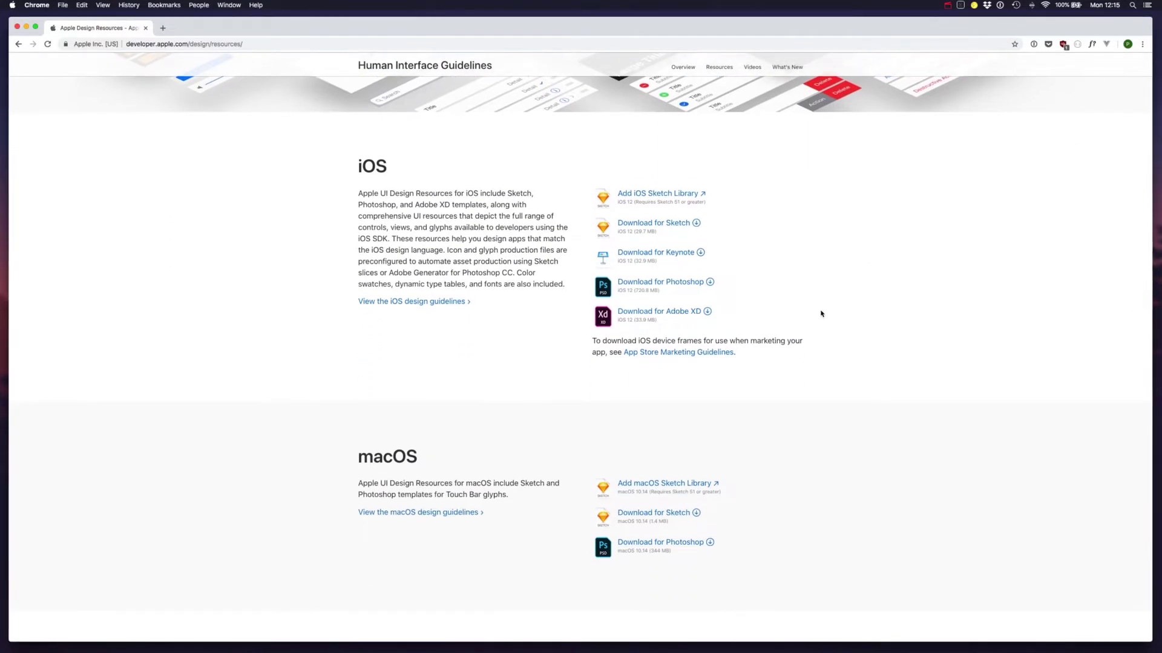
scroll(821, 313, down, 3)
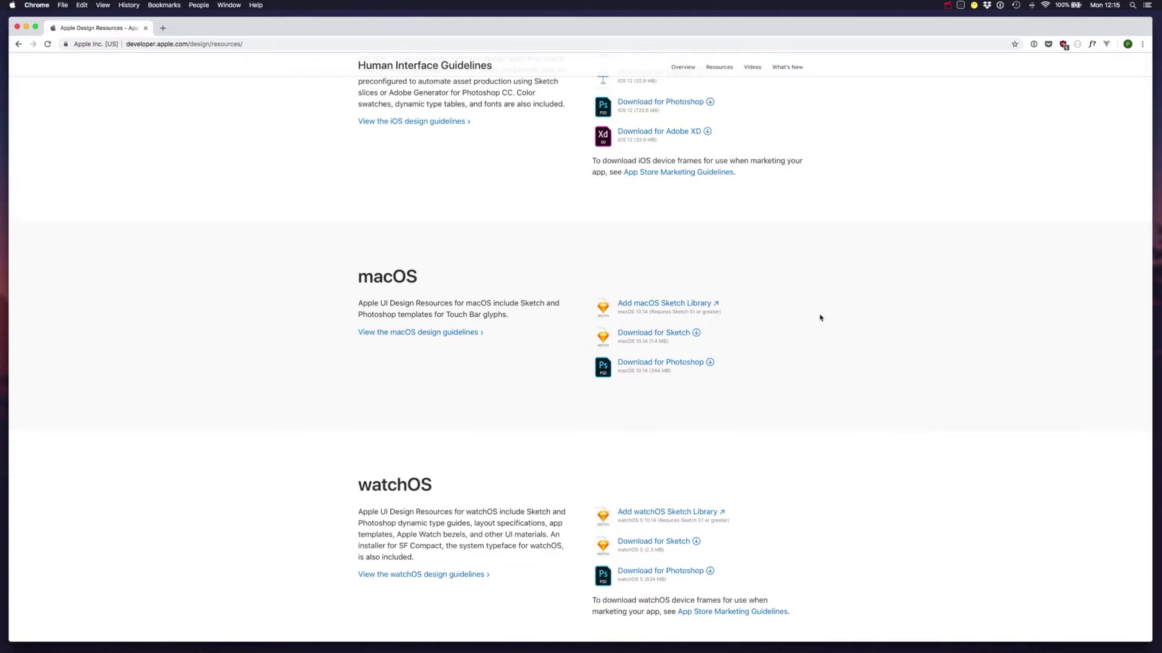
scroll(821, 318, down, 1)
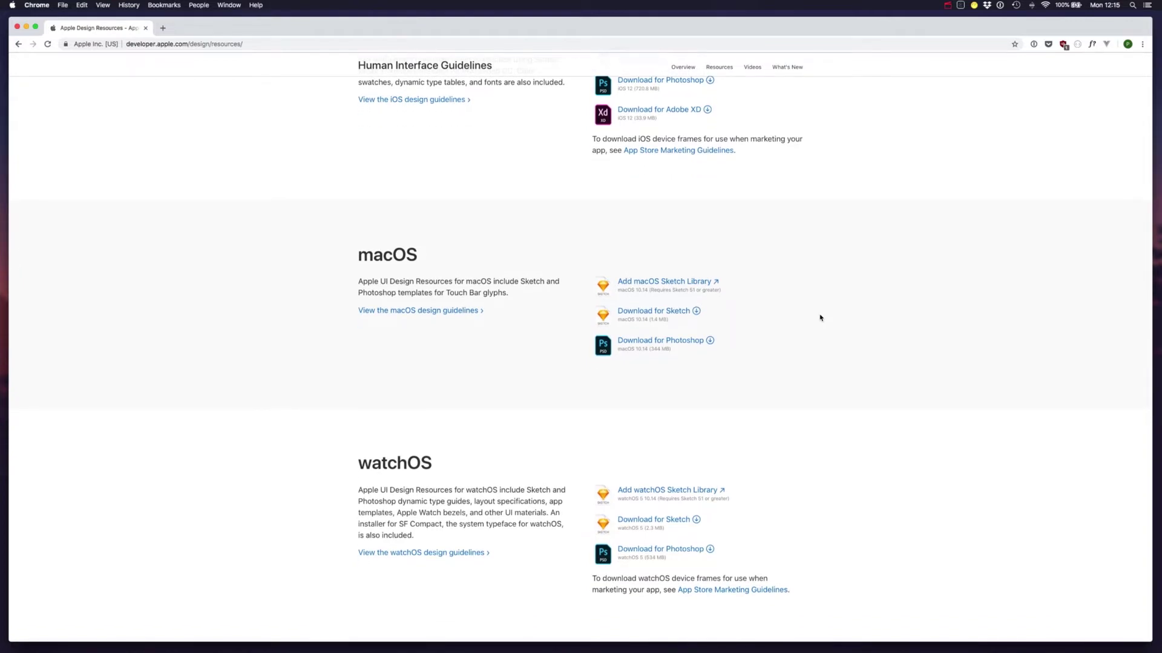
scroll(820, 318, down, 3)
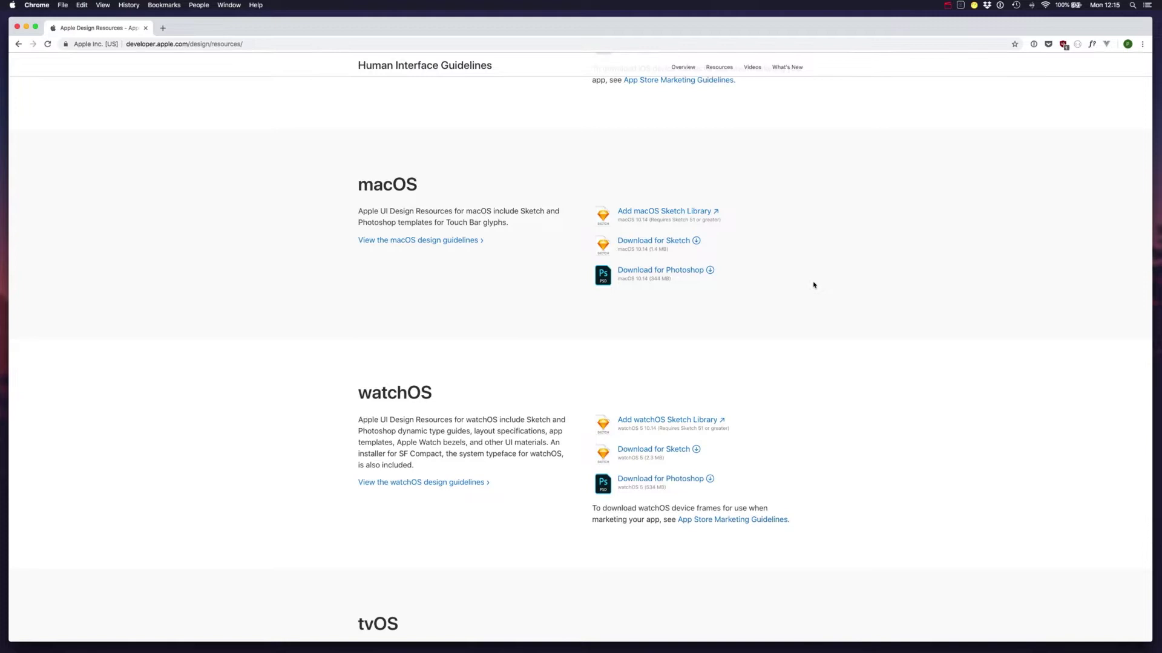
scroll(801, 299, down, 1)
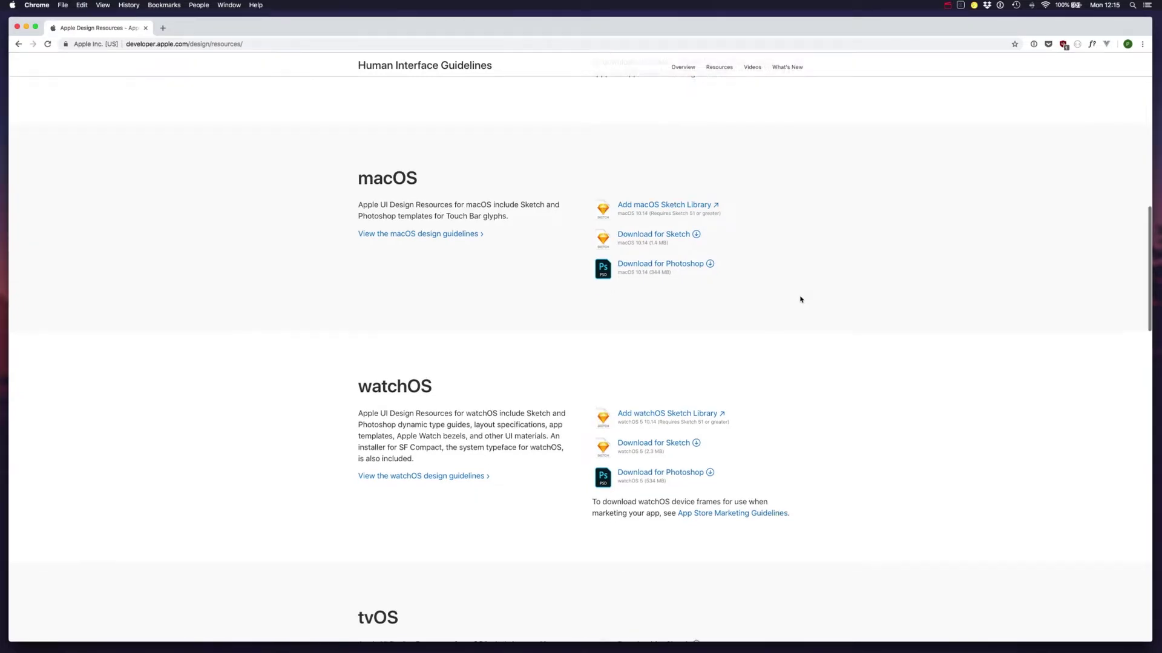
scroll(792, 300, up, 2)
scroll(793, 300, up, 3)
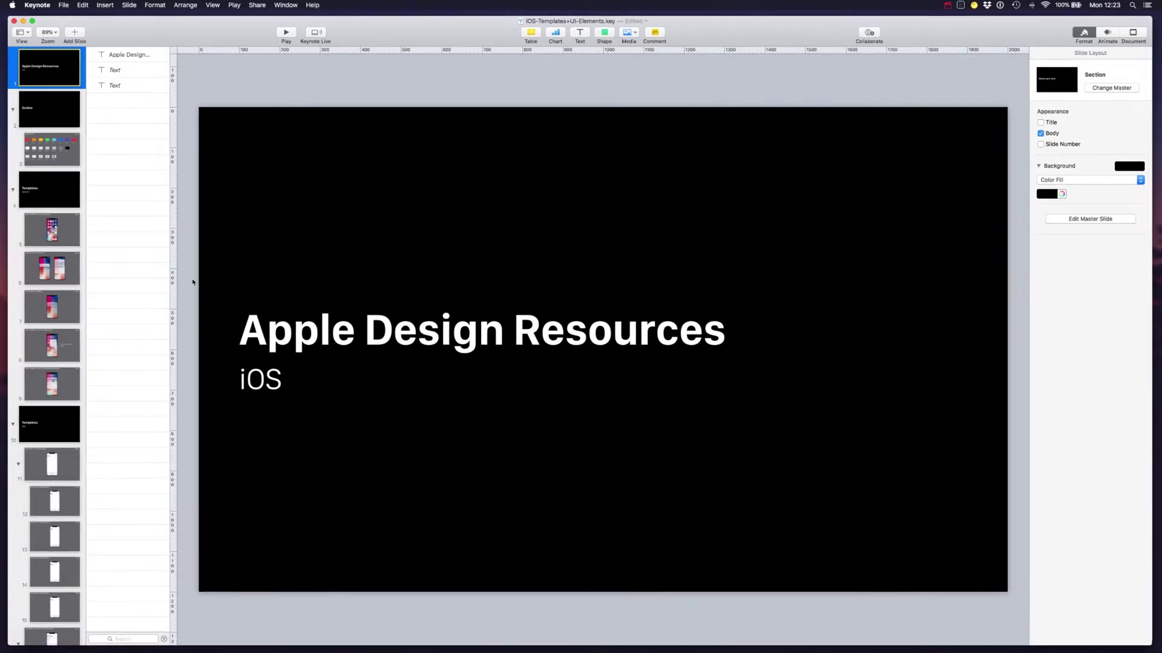
Switch to the iOS templates file in Keynote and examine its system and app template slides, from notifications to the modal sheet
click(55, 152)
click(62, 271)
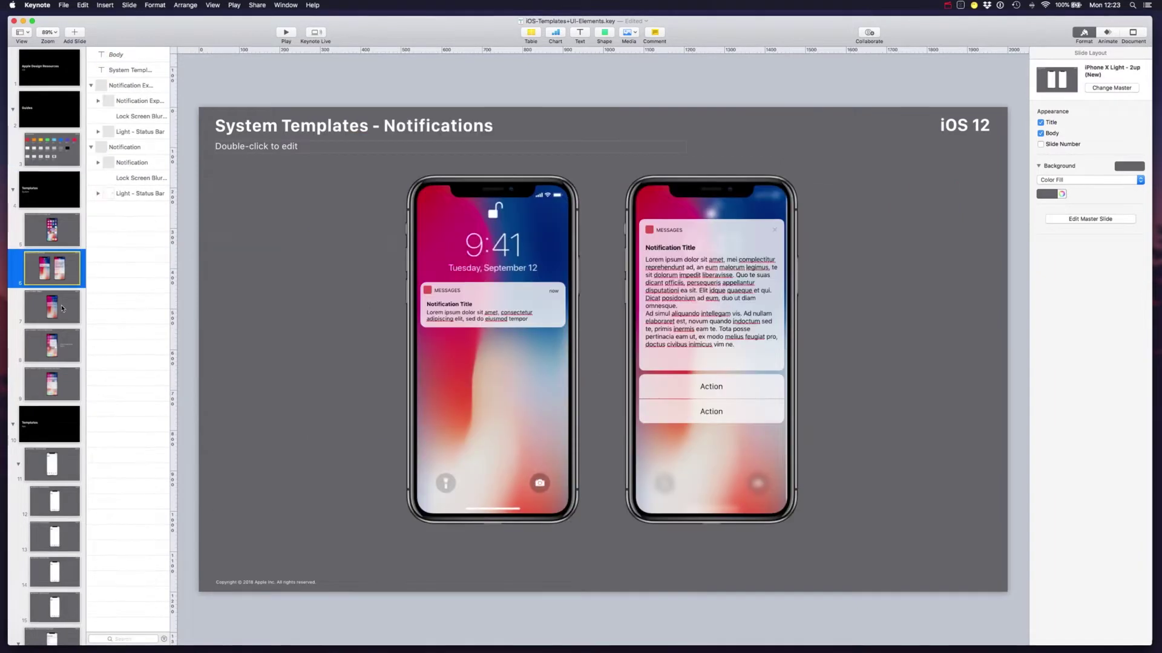
click(61, 312)
click(62, 359)
click(67, 391)
scroll(67, 390, down, 5)
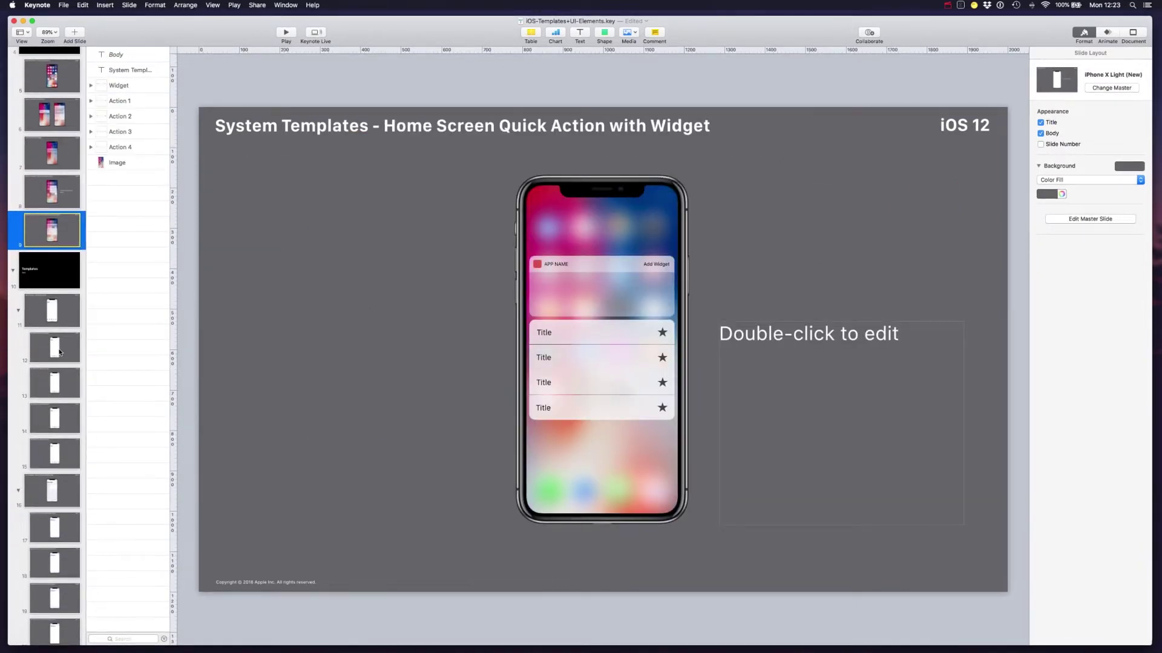
click(59, 352)
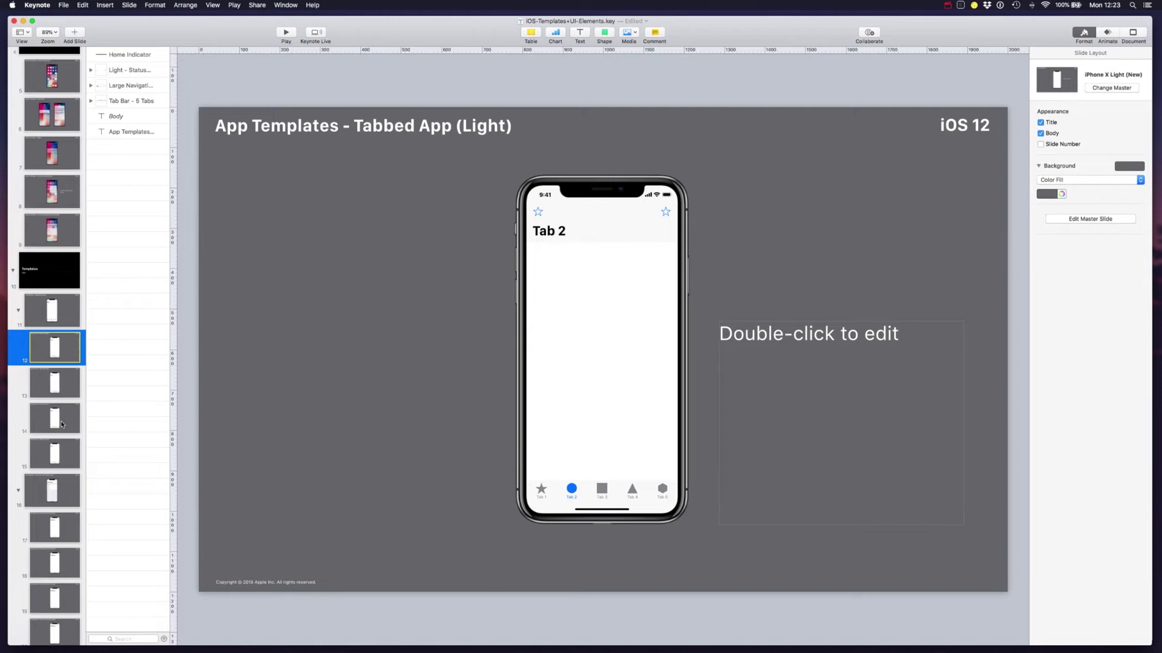
scroll(61, 426, down, 10)
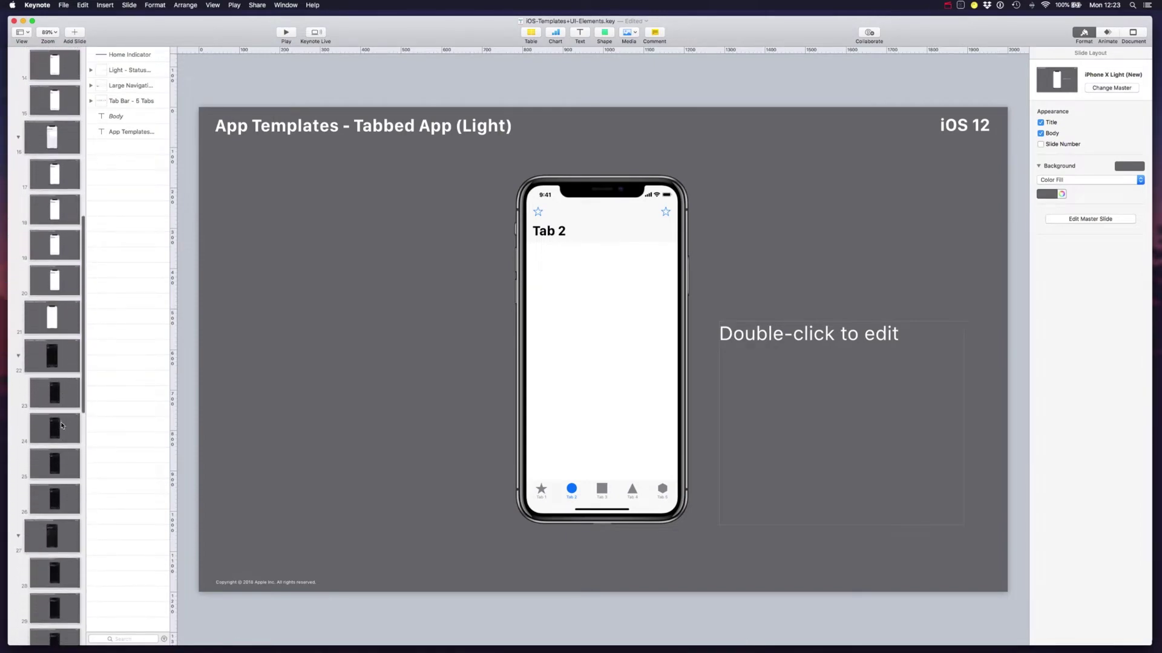
click(57, 325)
scroll(53, 423, down, 10)
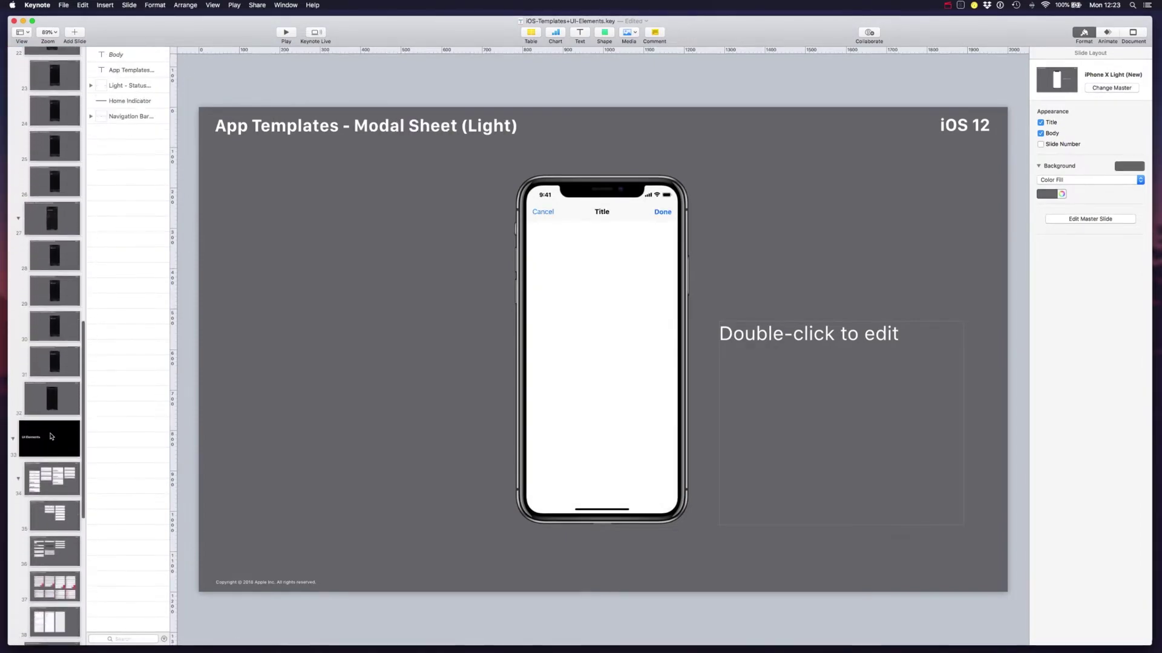
Examine the UI Elements slides covering light and dark bars, controls, alerts and system keyboards
click(60, 473)
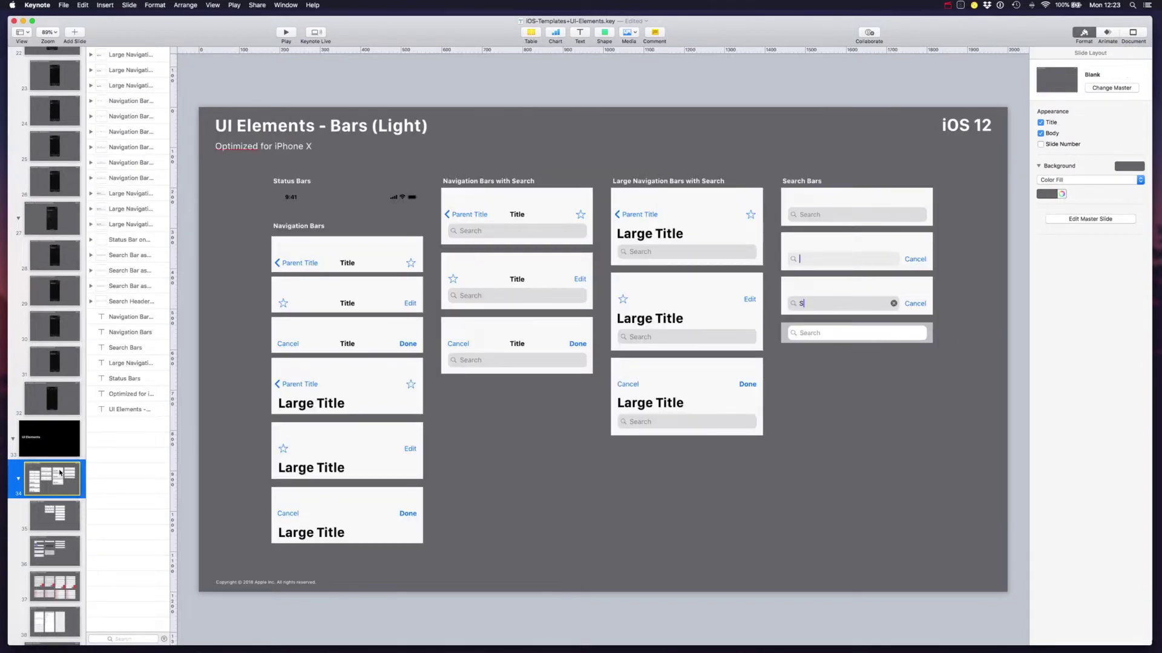
scroll(59, 472, down, 5)
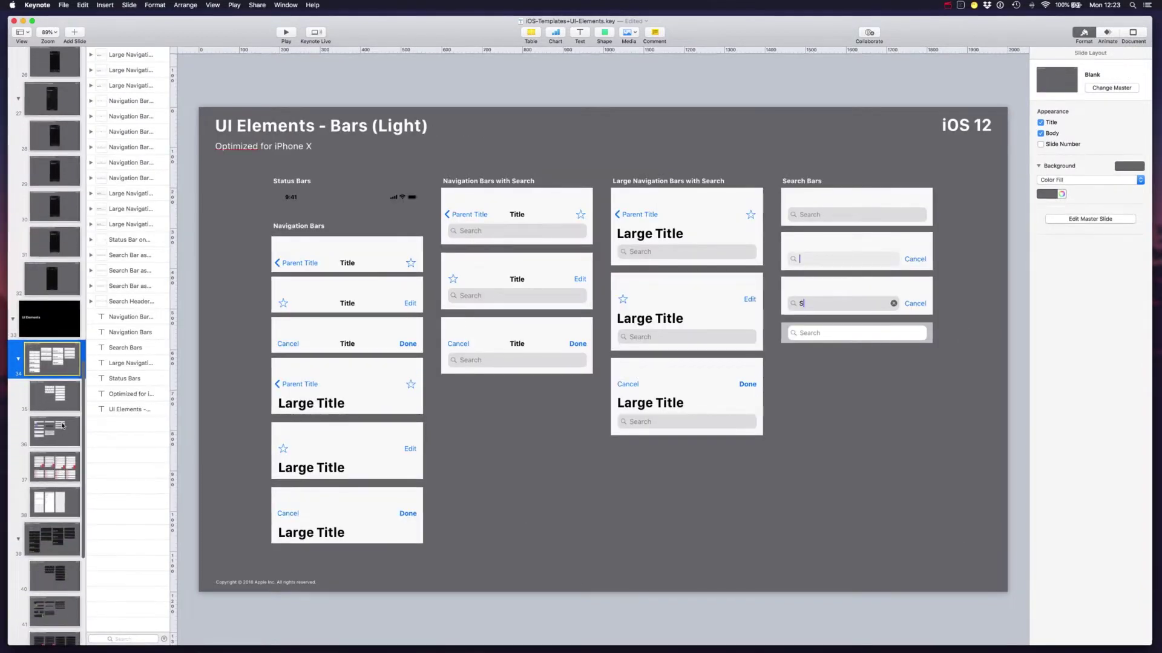
click(59, 466)
click(58, 430)
scroll(57, 423, down, 8)
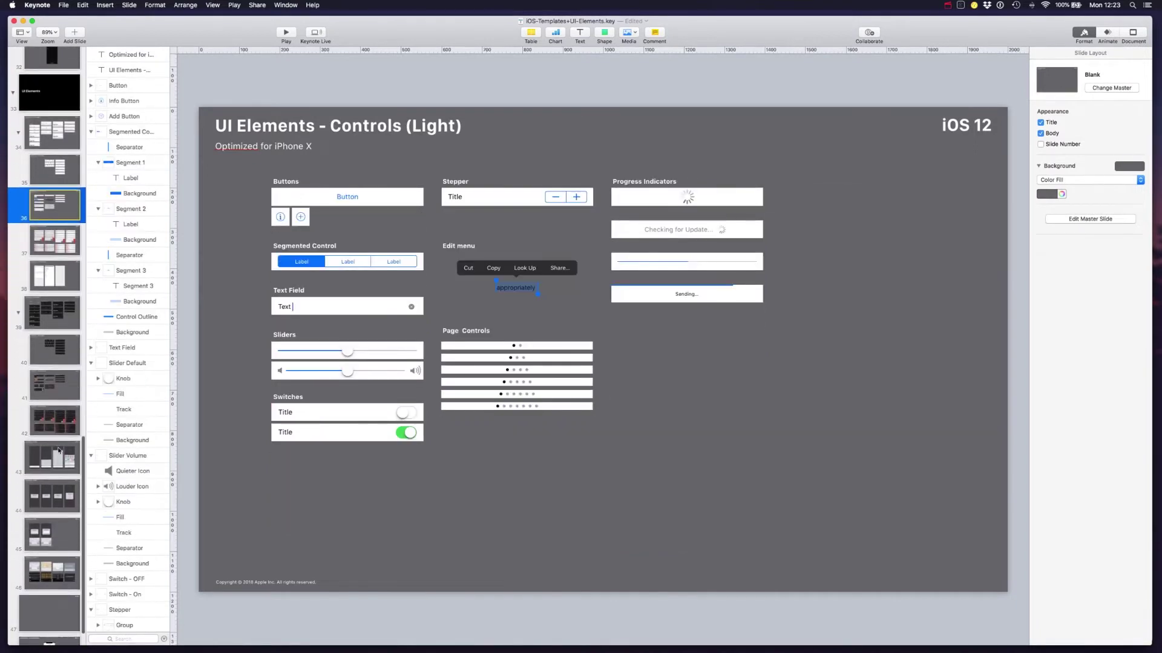
click(56, 416)
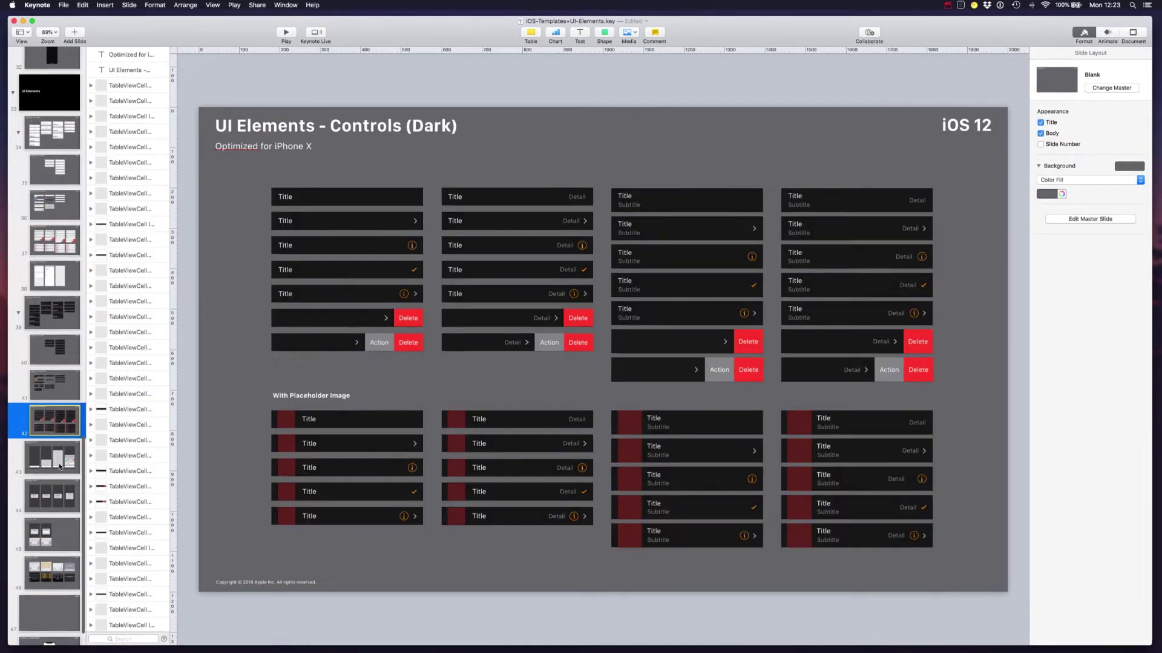
click(55, 460)
click(55, 527)
scroll(58, 529, down, 2)
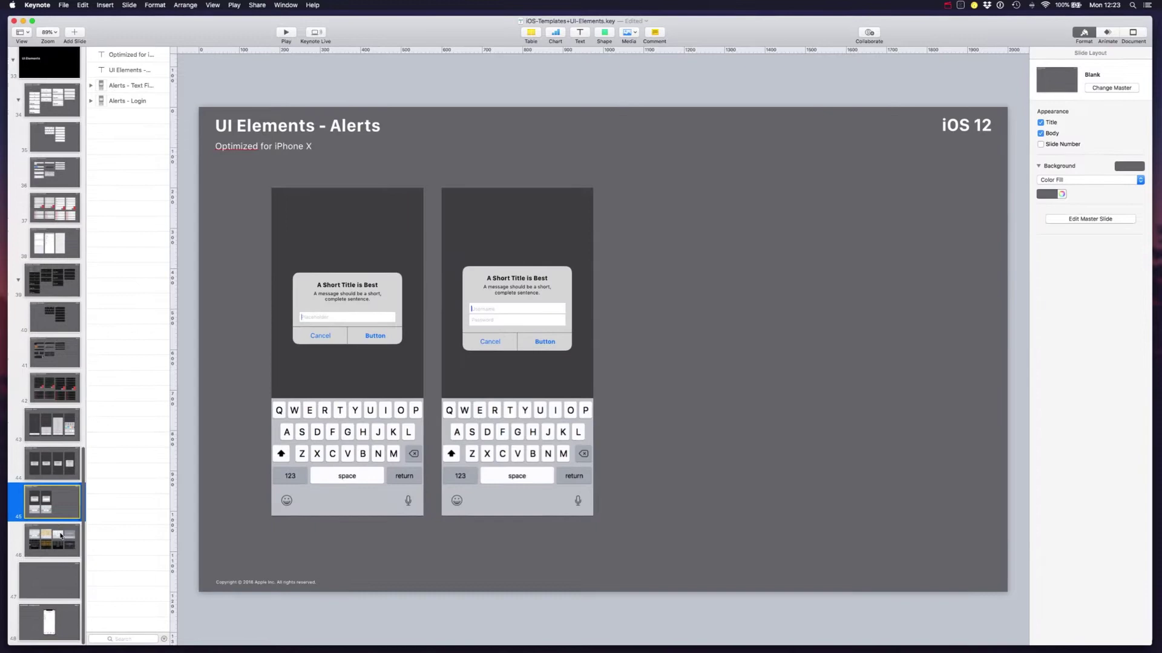
click(61, 536)
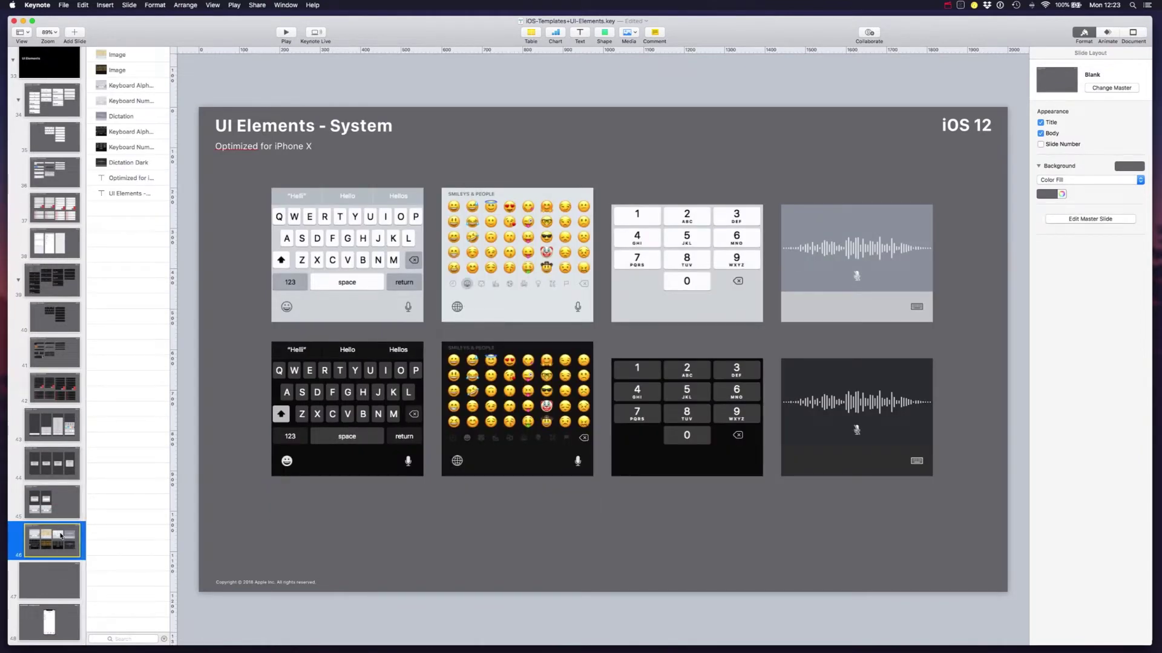
Add a slide with the iPhone X Light (New) layout after the SketchCasts settings screen slide
click(52, 621)
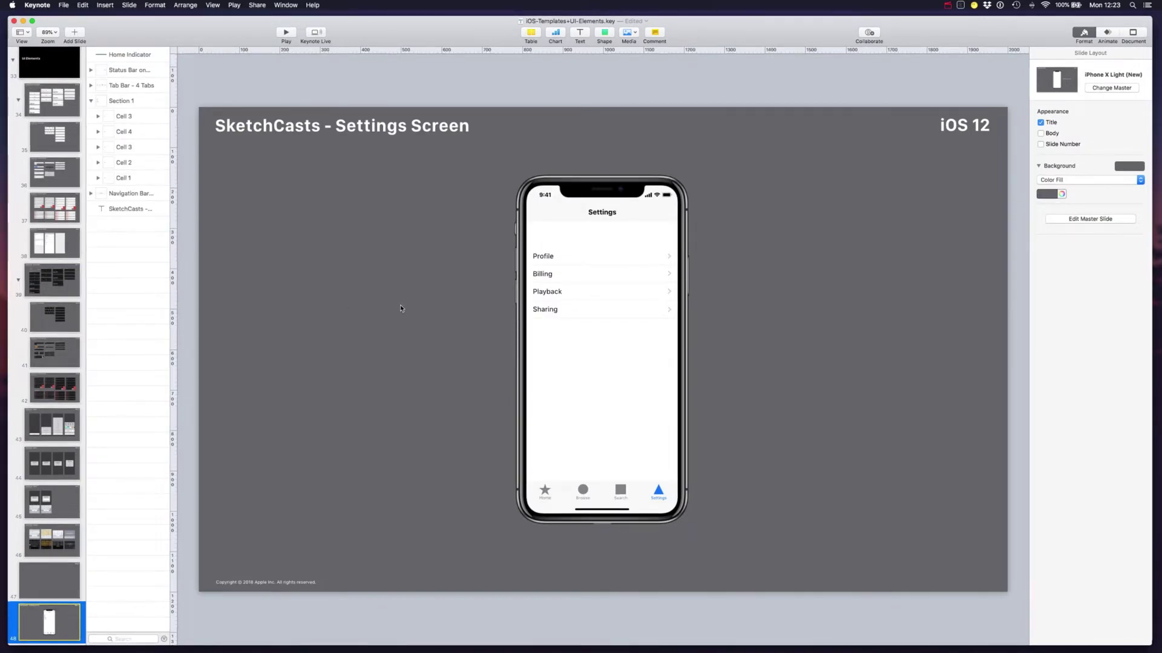
click(75, 34)
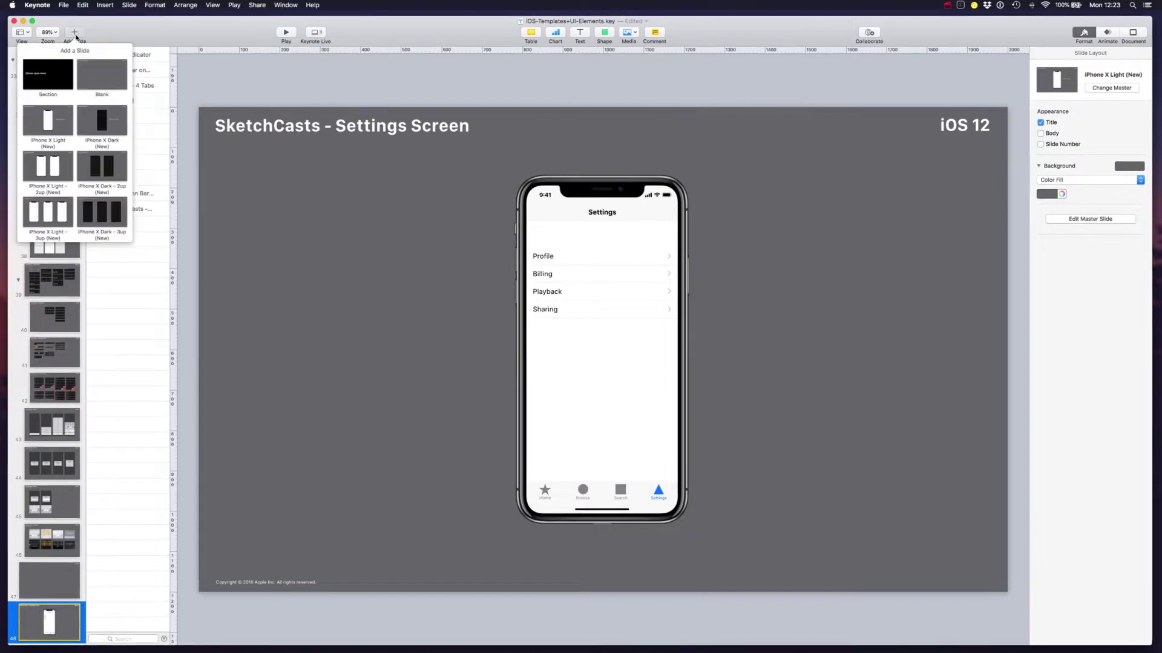
click(56, 126)
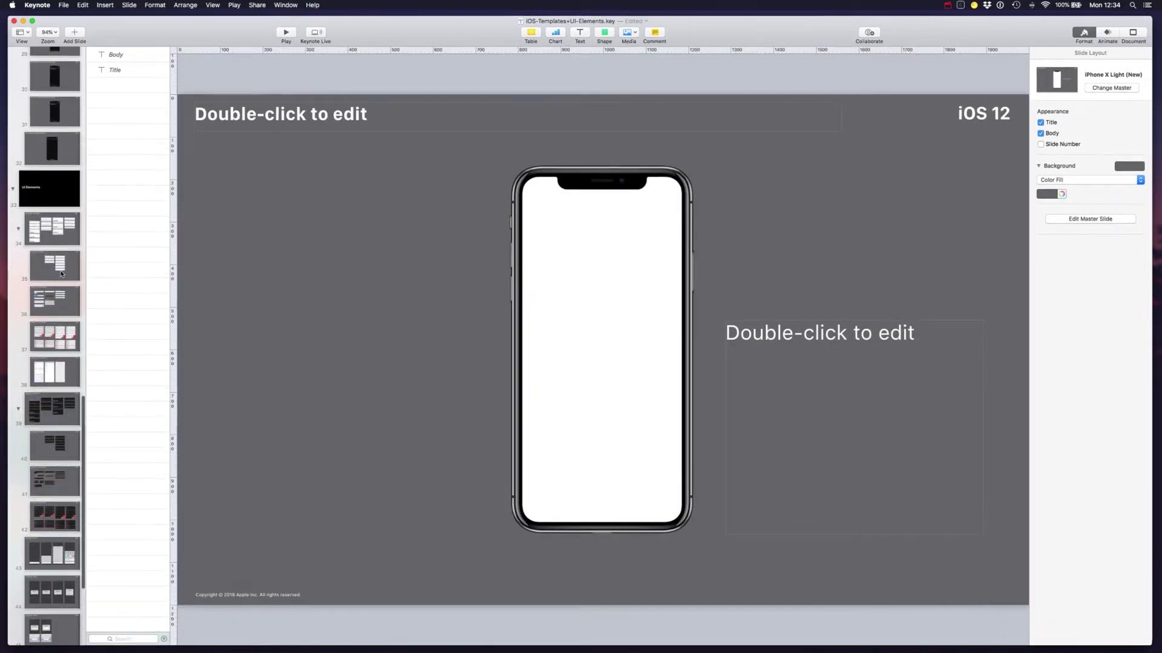
Copy the status bar and the Parent Title large navigation bar from the Bars (Light) slide onto the new slide, aligning the status bar with the phone's top
key(Up)
key(Up)
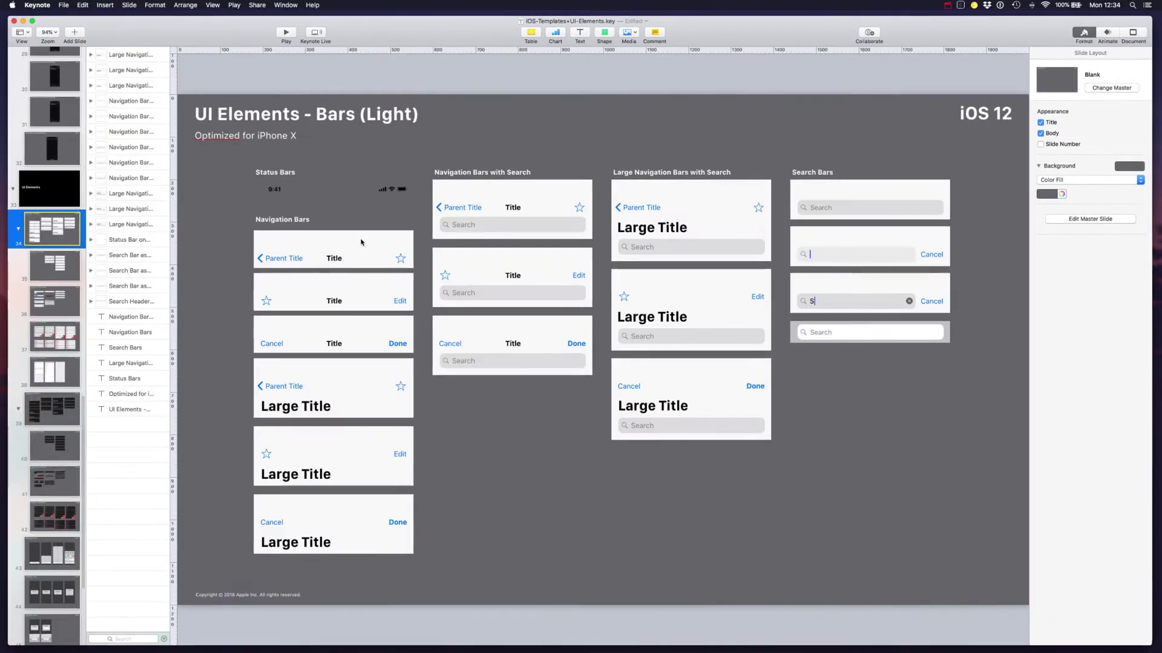
click(345, 391)
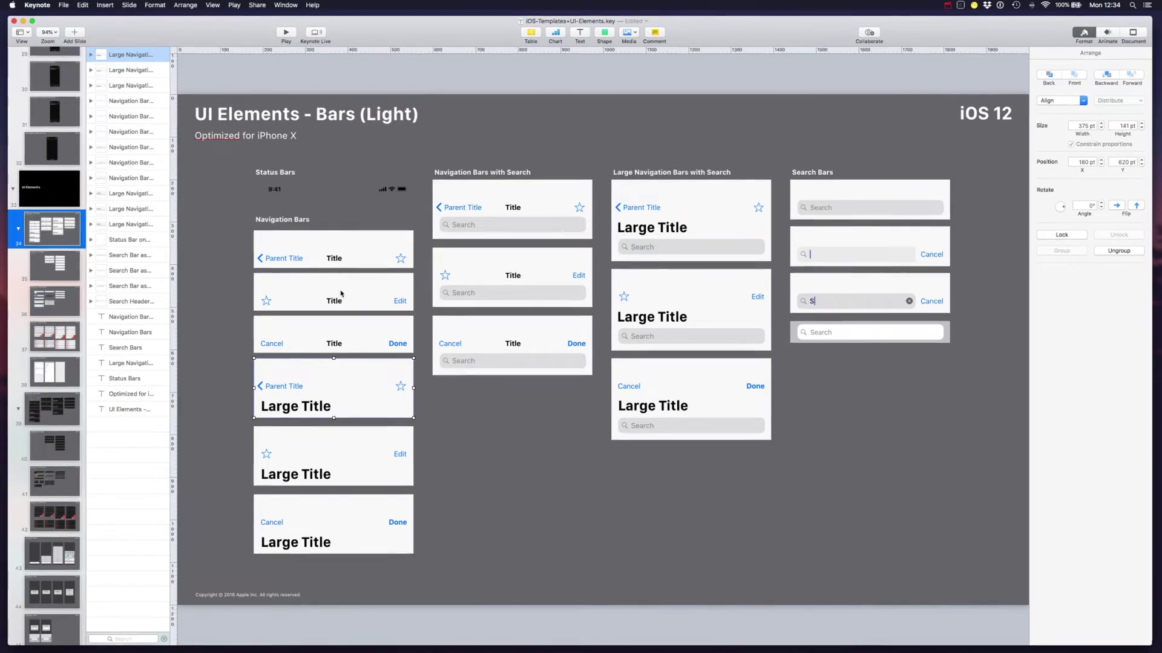
shift+click(333, 189)
scroll(60, 490, down, 5)
click(50, 622)
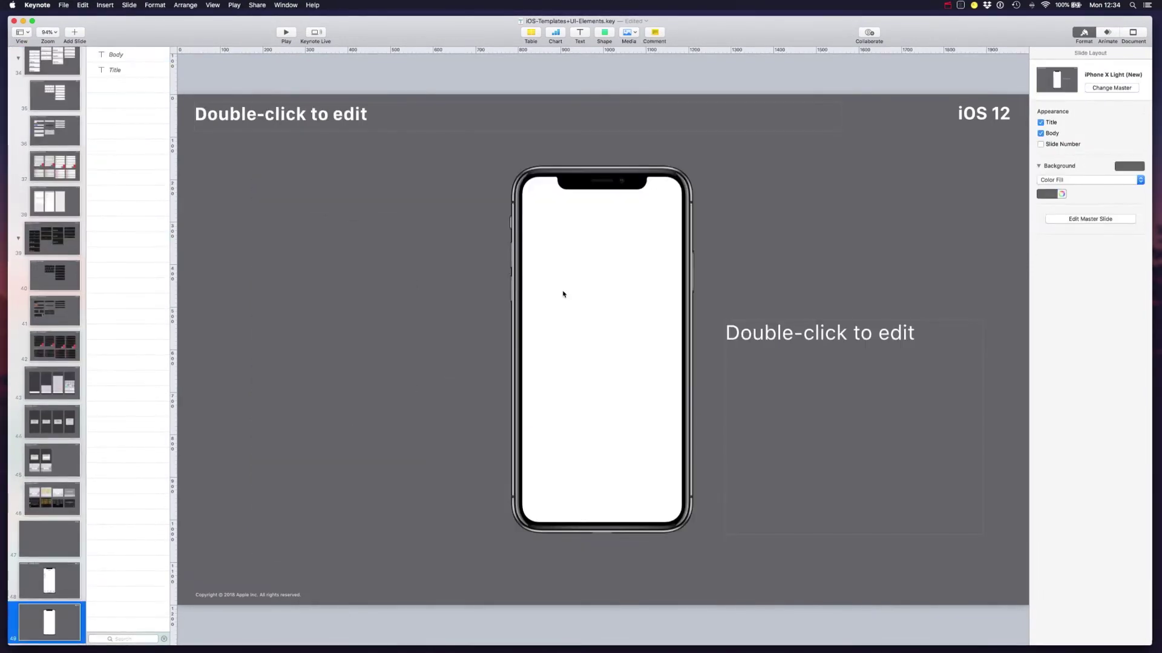
key(super+v)
drag(356, 230, 625, 229)
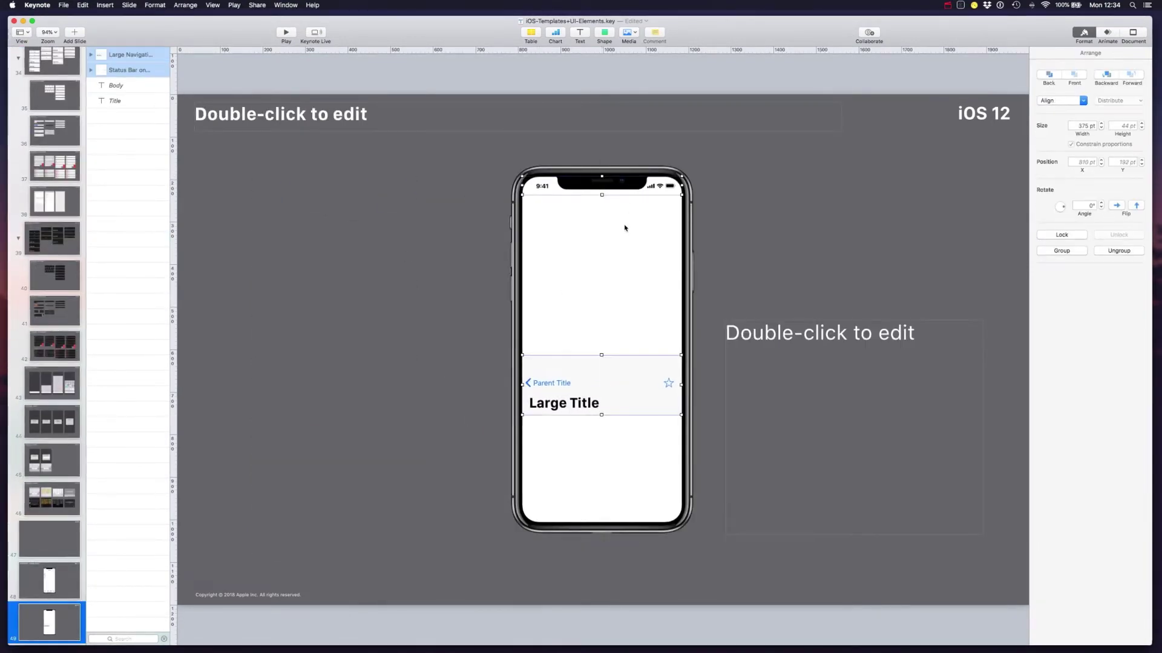
Move the large navigation bar to the top of the phone screen and send it behind the status bar
click(617, 391)
drag(617, 392, 616, 214)
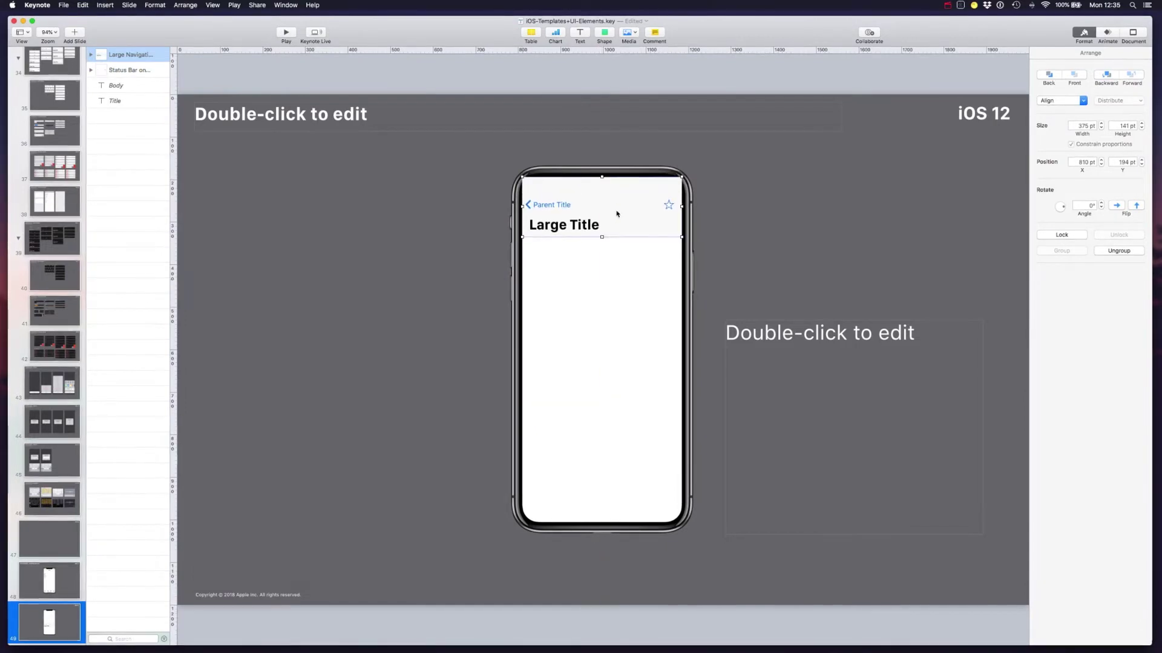
right_click(616, 214)
click(1106, 75)
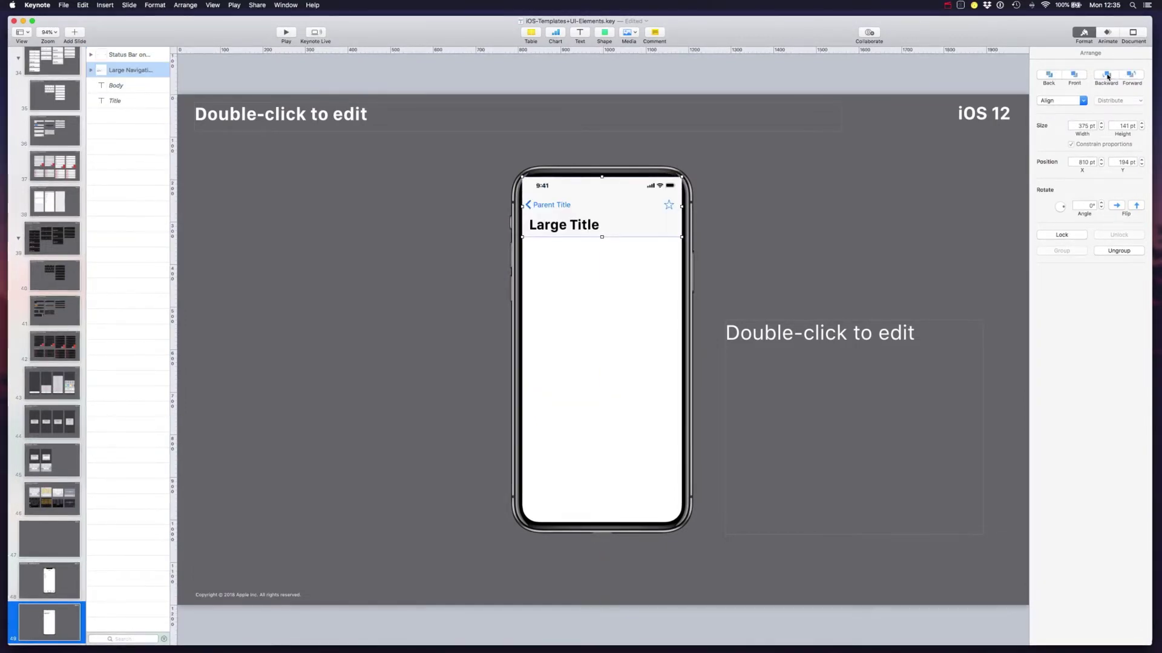
click(1107, 77)
Change the navigation bar's back label to "Series" and its large title to "iOS Prototyping"
click(599, 244)
double_click(566, 223)
double_click(550, 206)
text(S)
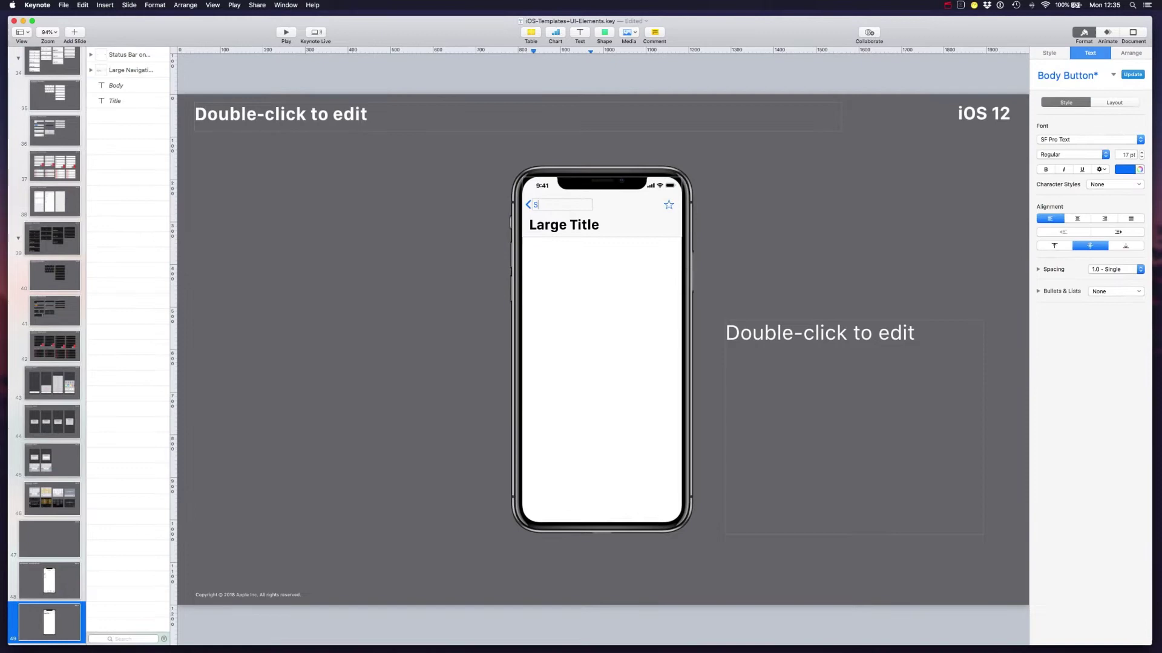
text(eries)
triple_click(562, 224)
text(iOS Prototyp)
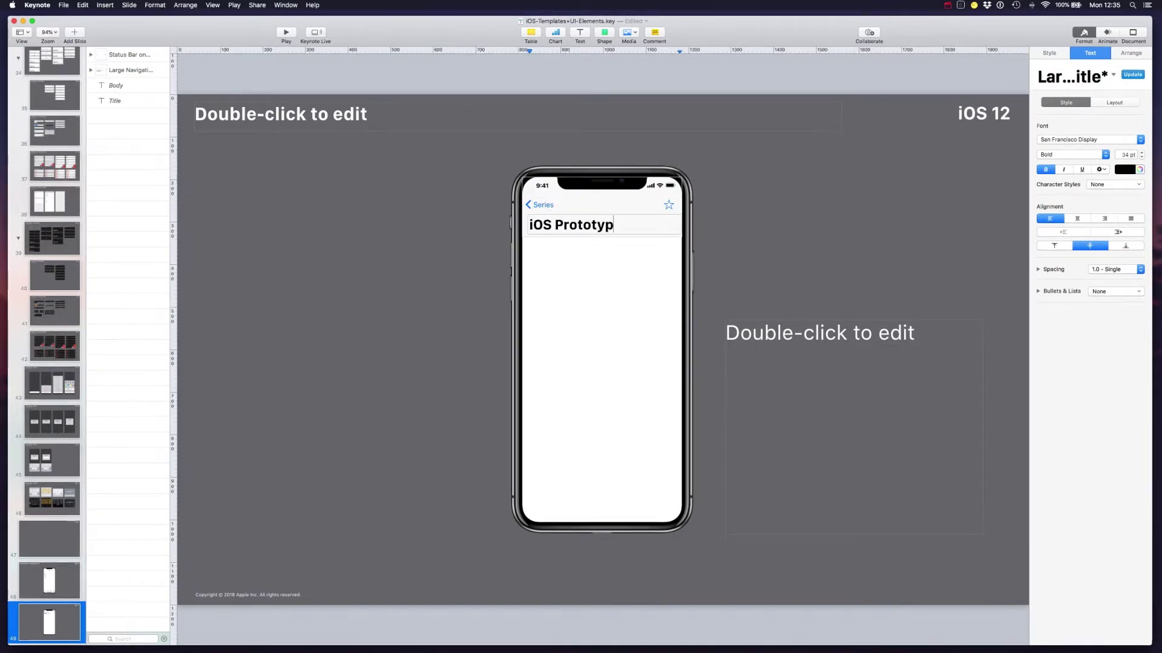
text(ing)
click(659, 242)
Title the slide "Serie Videos Screen - SketchCasts" and delete the empty body text placeholder beside the phone
double_click(280, 114)
text(Serie )
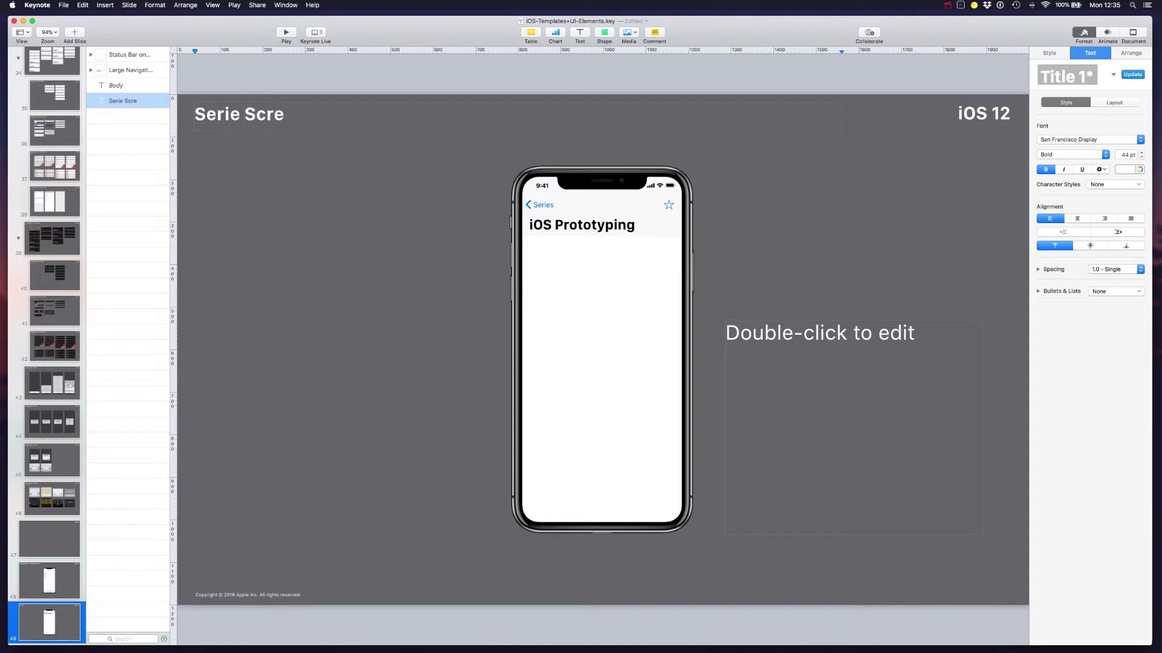
text(Videos Screen - S)
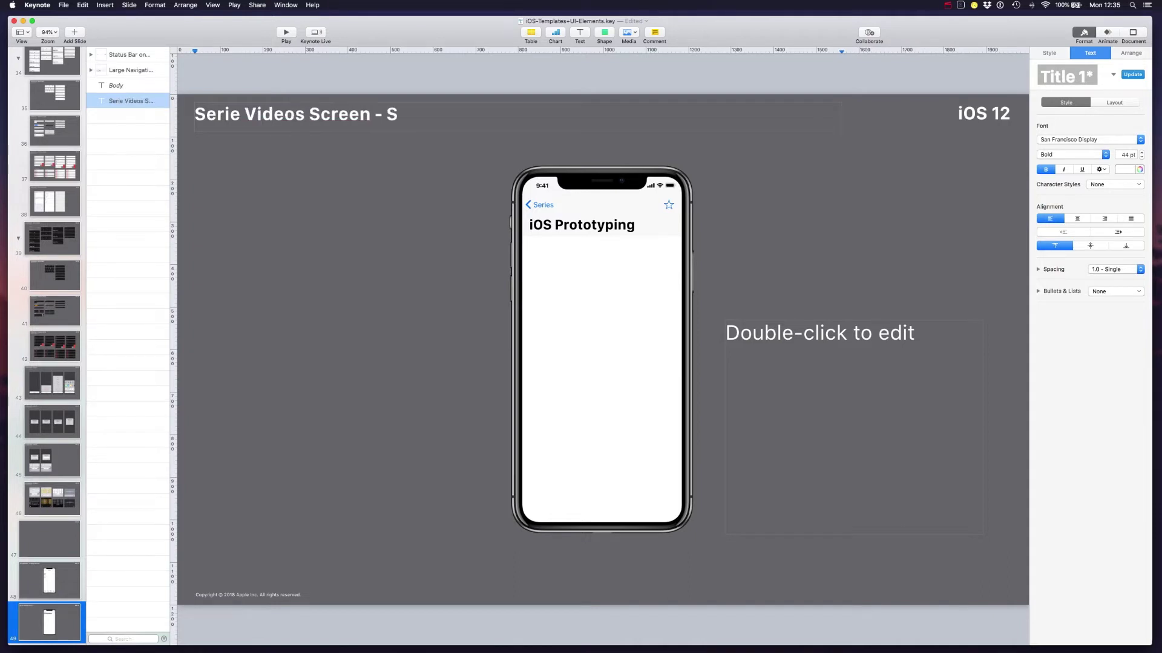
text(ketchCasts)
click(246, 389)
click(787, 339)
key(BackSpace)
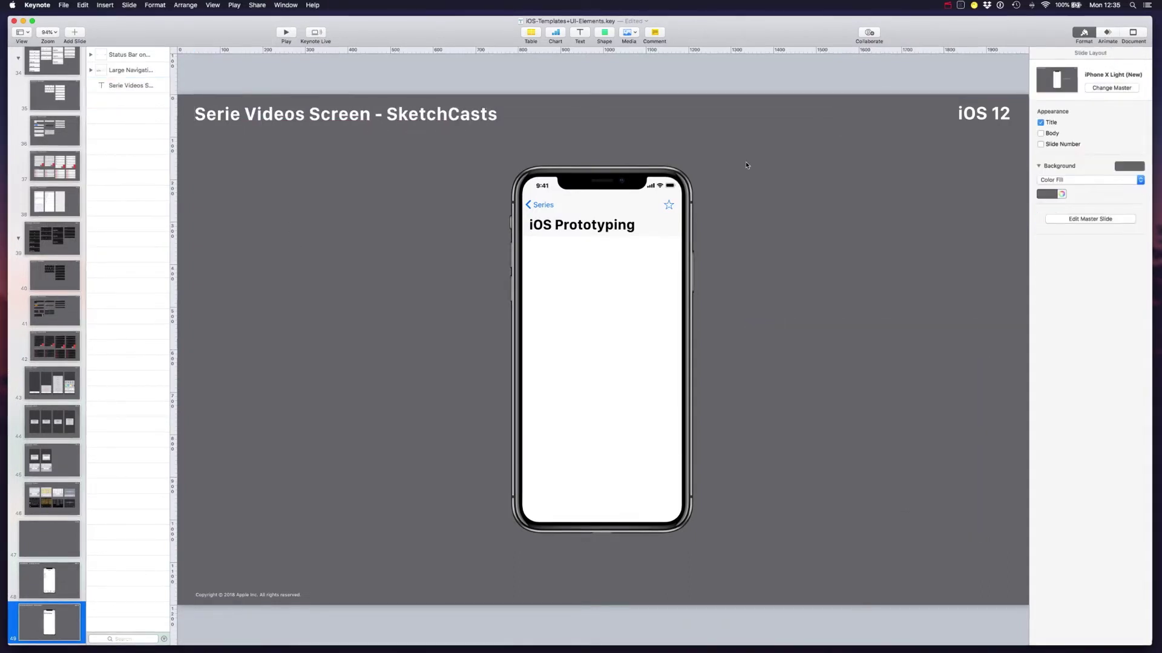
Insert a rectangle below the iOS Prototyping title and size it to nearly the full width of the phone screen
click(604, 34)
click(601, 106)
drag(602, 349, 673, 311)
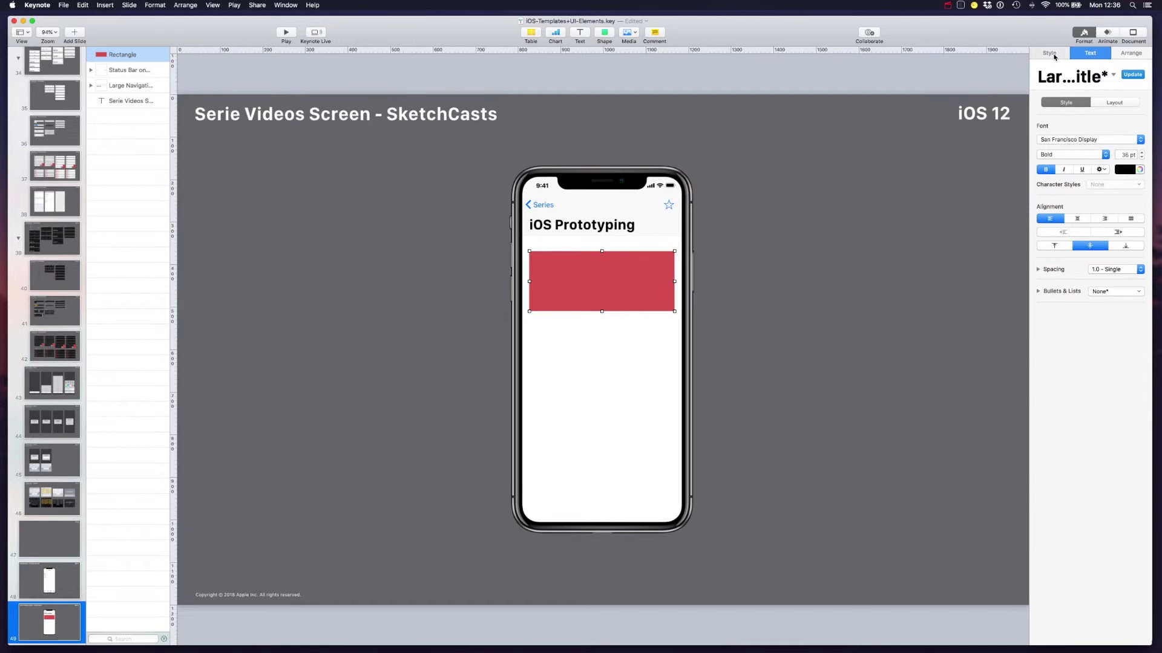
Change the fill of the rectangle below the iOS Prototyping title to a solid gray
click(1049, 54)
click(1128, 154)
click(1060, 243)
click(992, 338)
Insert a text box on the slide and set its paragraph style to Title 3
click(579, 33)
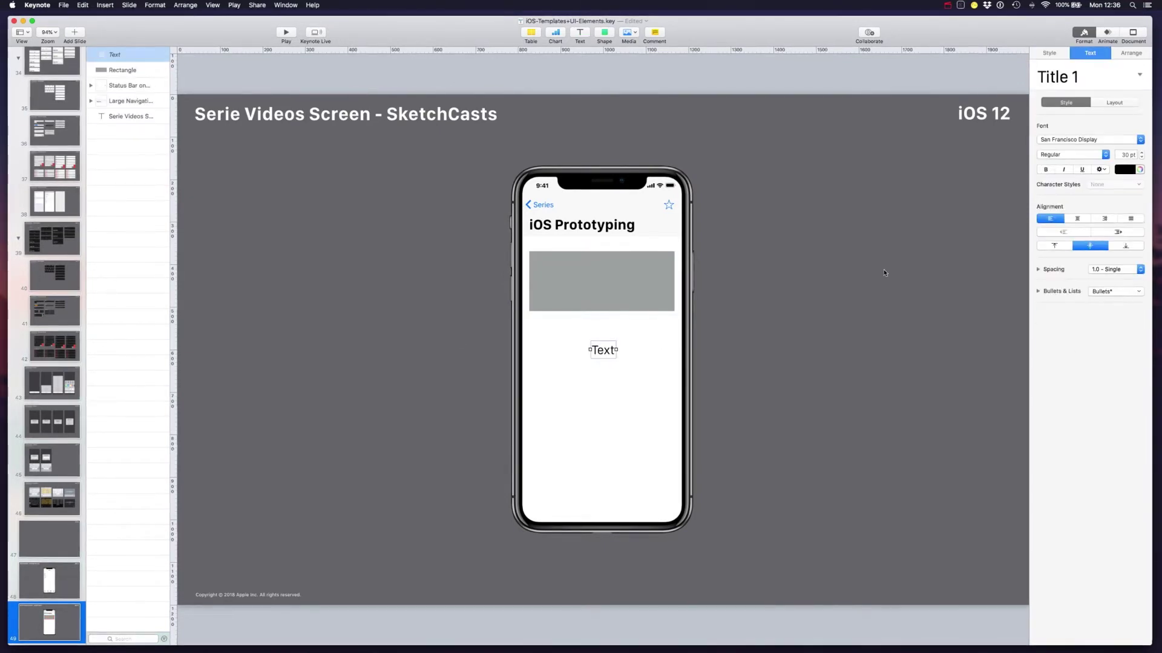
click(1087, 77)
click(1063, 196)
Replace the new text box's placeholder with "Animations in Swift" and place it just below the gray rectangle, near its left edge
double_click(600, 353)
double_click(608, 355)
key(Return)
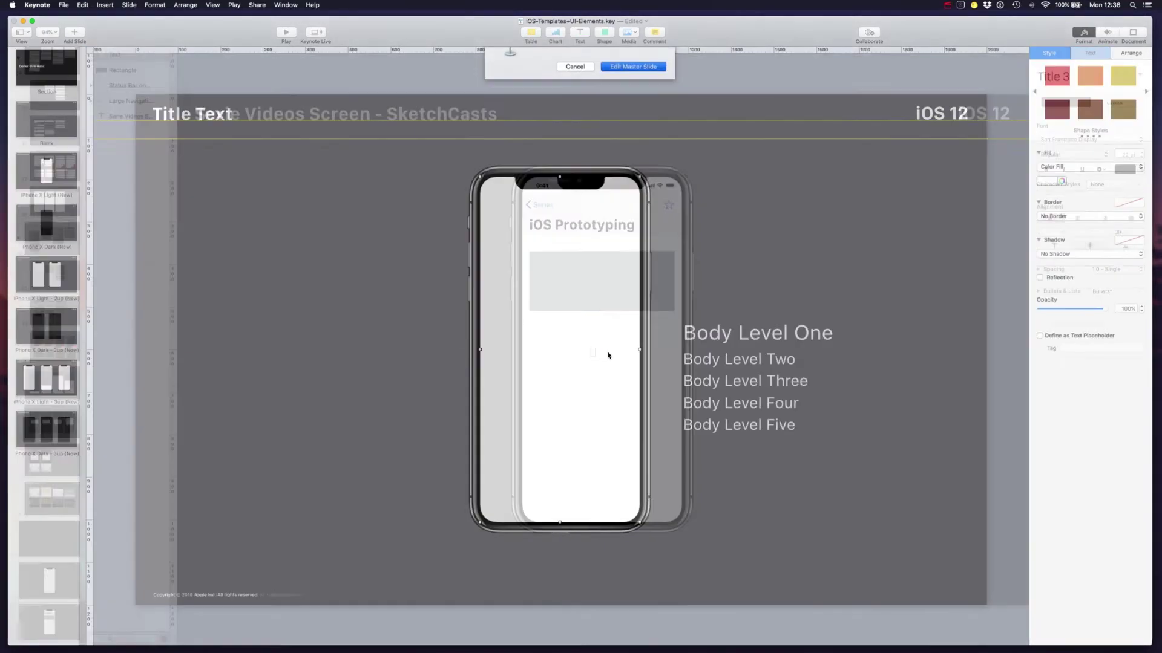
click(1011, 639)
double_click(606, 354)
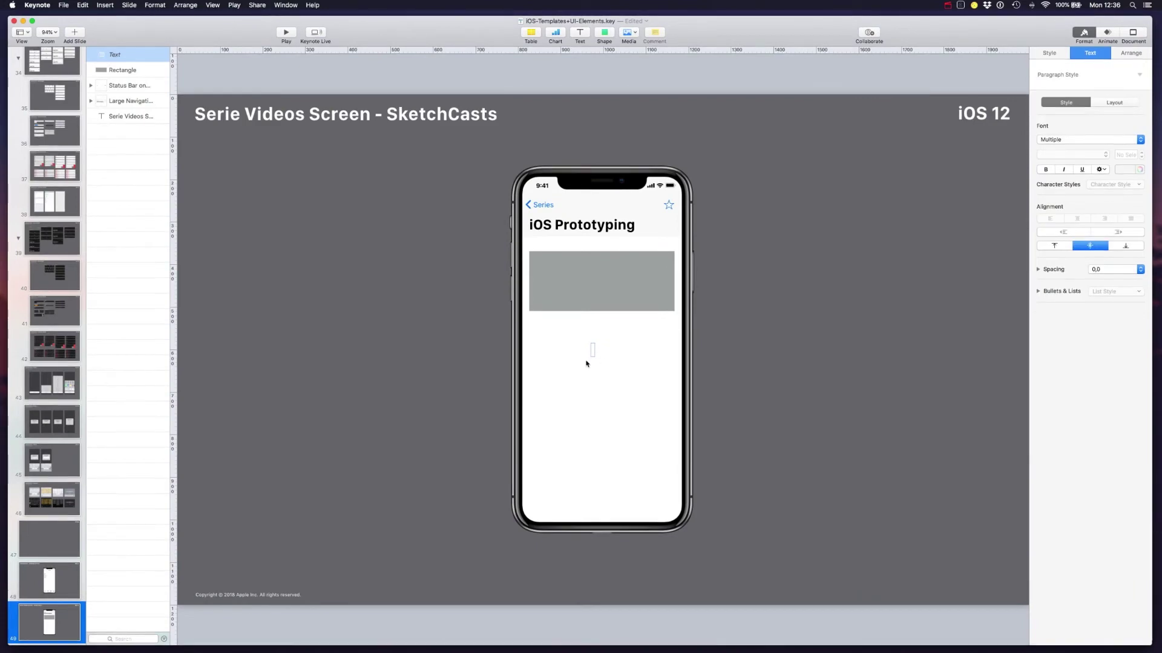
text(Animations in Swif)
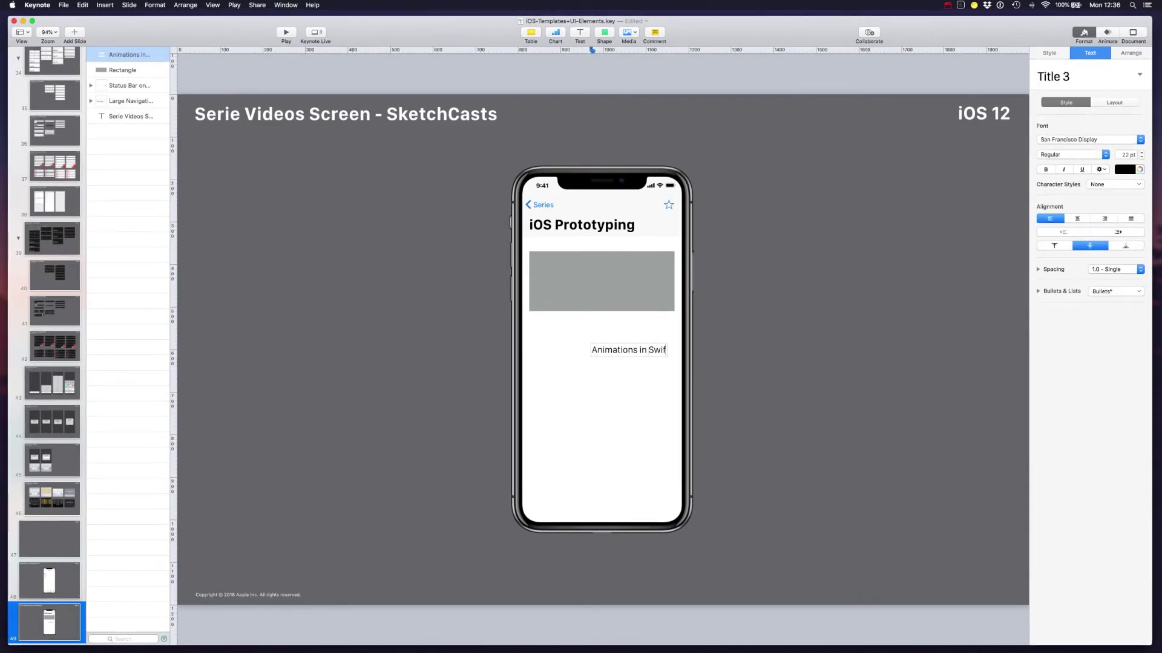
text(t)
key(super+Return)
drag(611, 348, 551, 324)
click(555, 353)
Add another text box reading "12 min" and give it the Caption 1 paragraph style
click(579, 32)
double_click(604, 356)
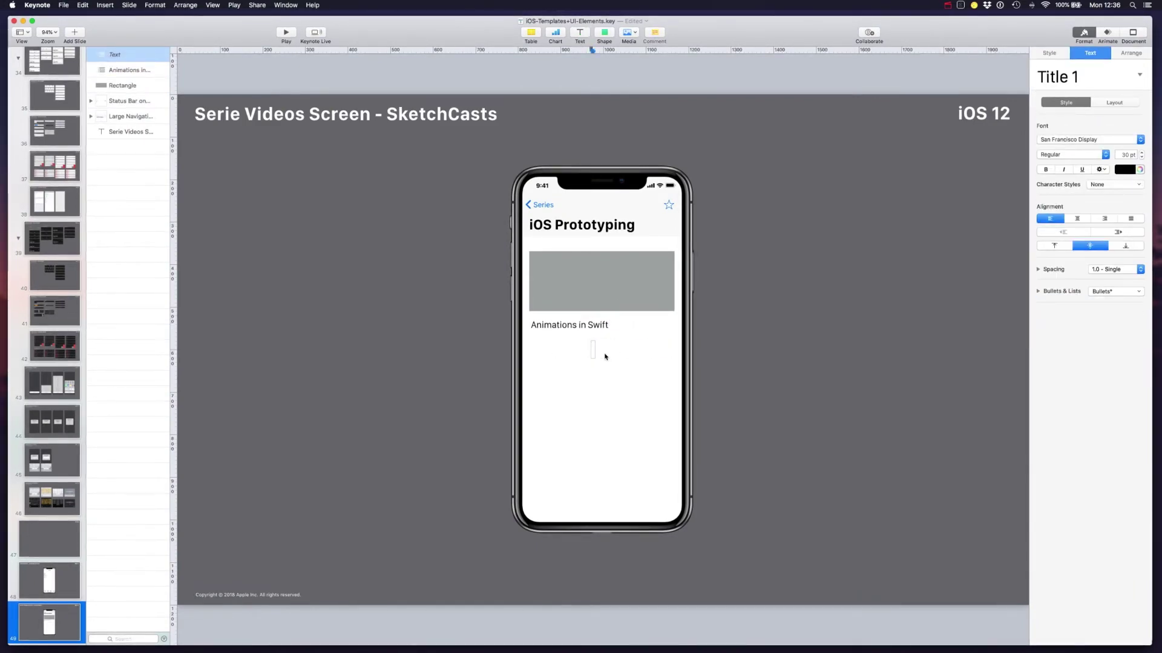
text(12 min)
key(super+a)
click(1065, 76)
click(1110, 303)
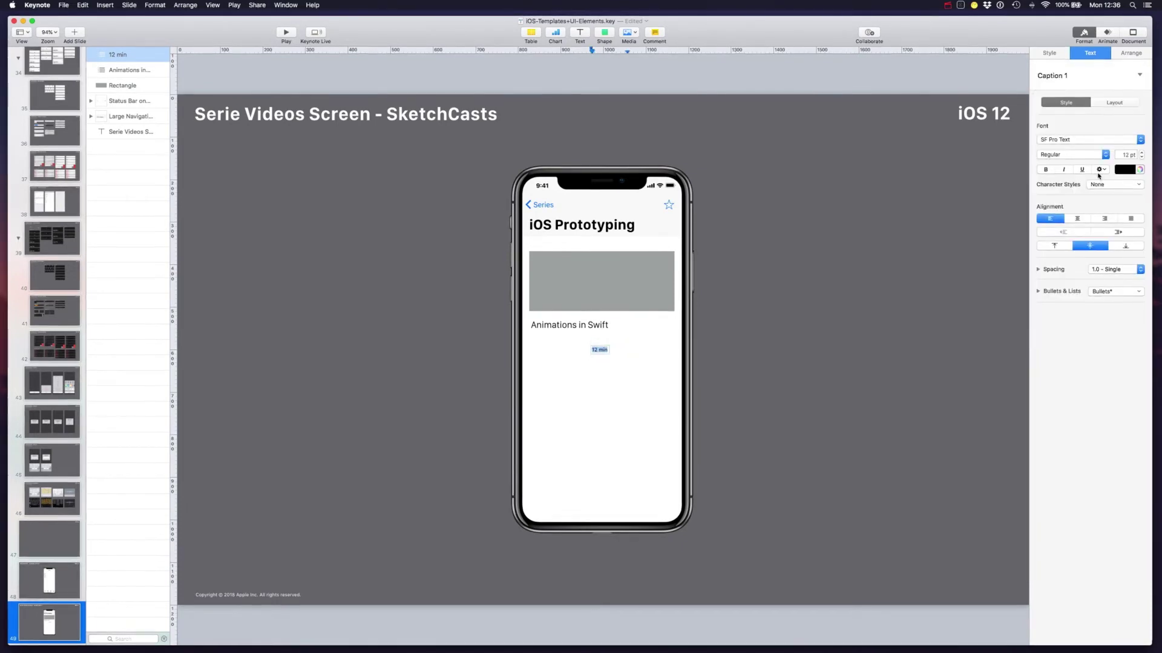
Move the "12 min" caption under the "Animations in Swift" title and align the left edges of the two texts
key(Escape)
drag(604, 351, 545, 337)
shift+click(562, 329)
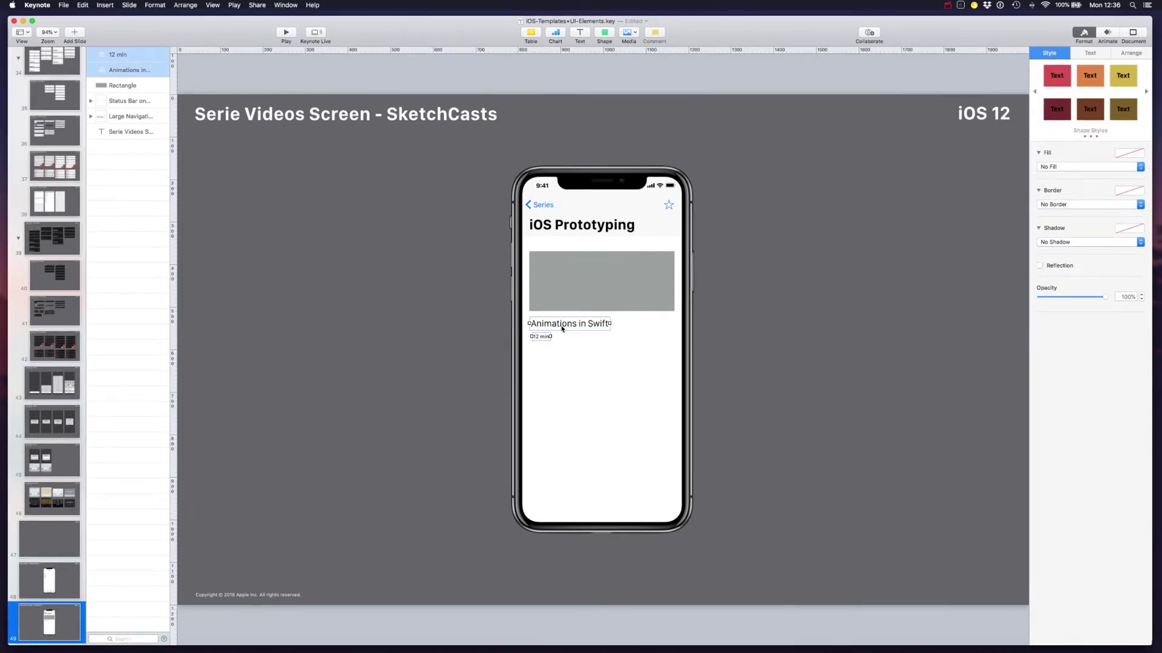
right_click(561, 329)
mouse_move(591, 375)
click(670, 376)
Nudge the "12 min" caption up slightly so it sits closer to the video title
shift+click(540, 329)
key(Up)
key(Up)
key(Up)
key(Up)
key(Up)
click(569, 377)
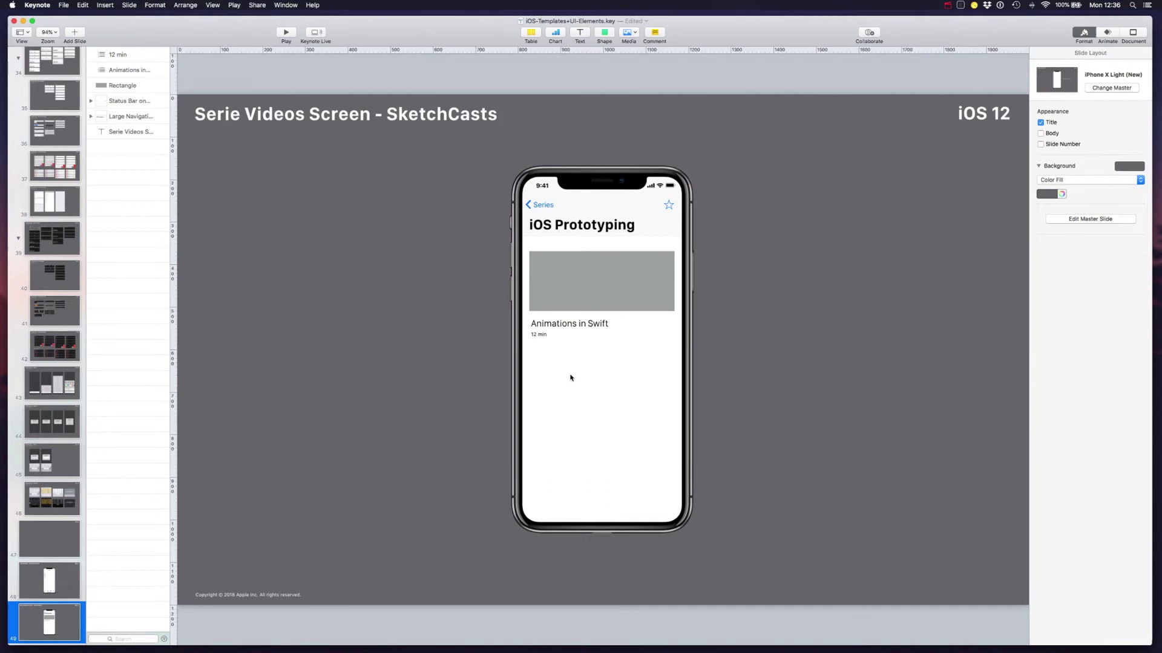
Group the gray rectangle with its title and duration texts and name the group "Video"
drag(570, 378, 531, 296)
right_click(142, 82)
click(158, 87)
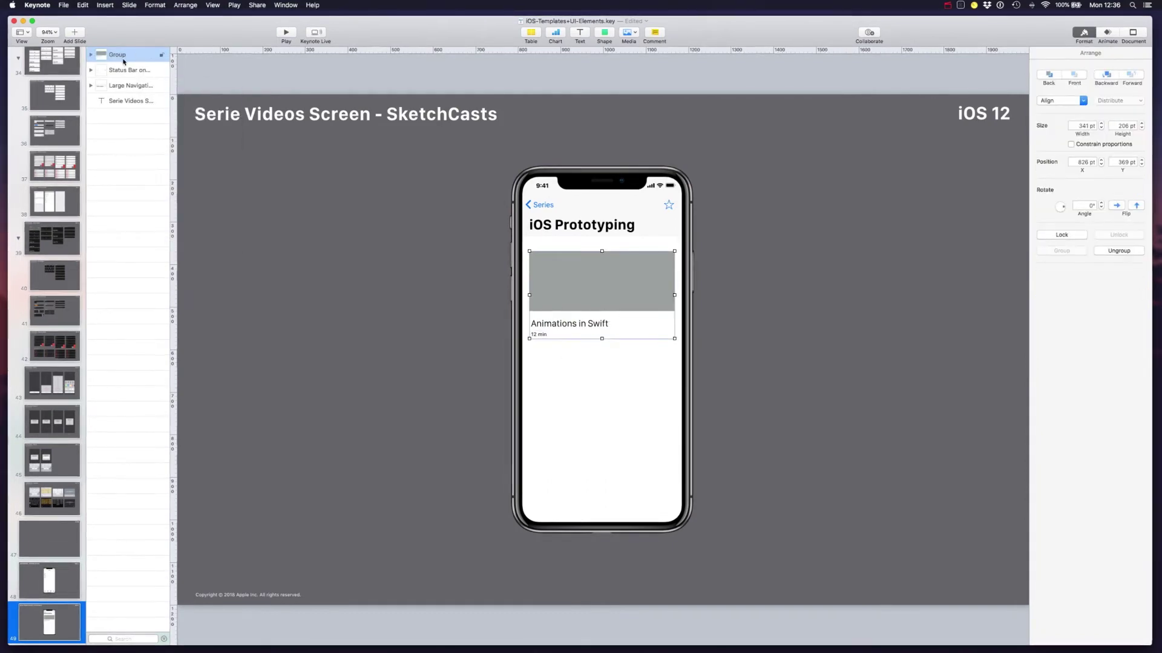
double_click(118, 55)
text(Video)
key(Return)
Try to group the status bar with the large navigation bar, and undo the grouping
click(127, 79)
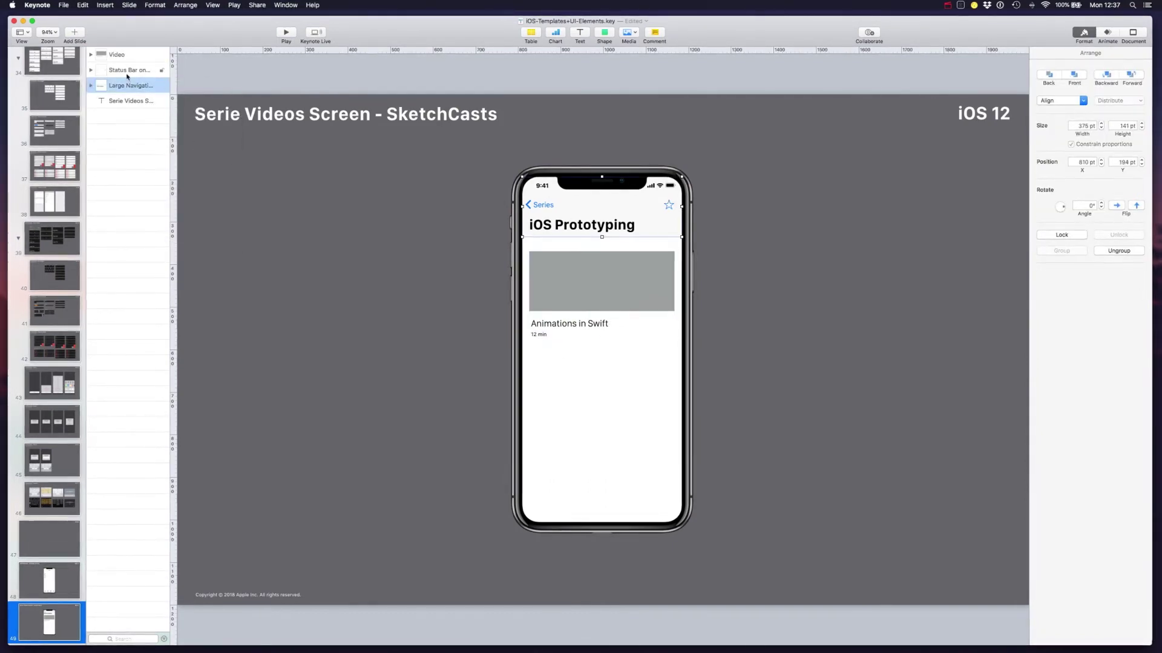
shift+click(127, 72)
right_click(125, 69)
click(146, 75)
key(super+z)
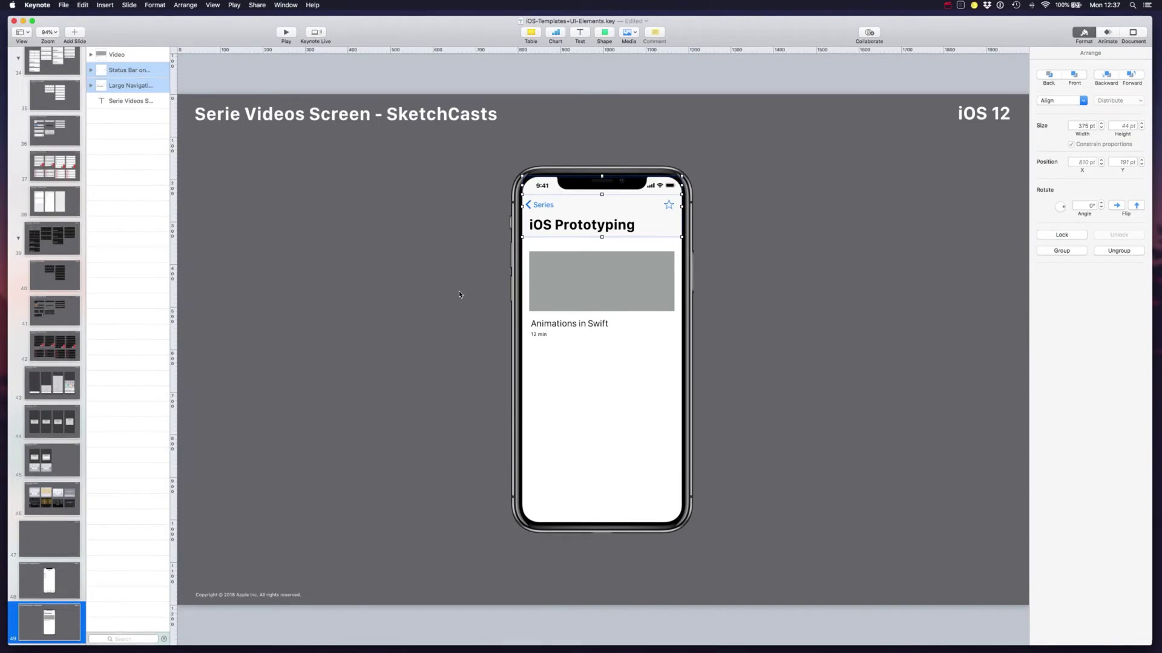
click(491, 224)
right_click(556, 187)
click(1111, 77)
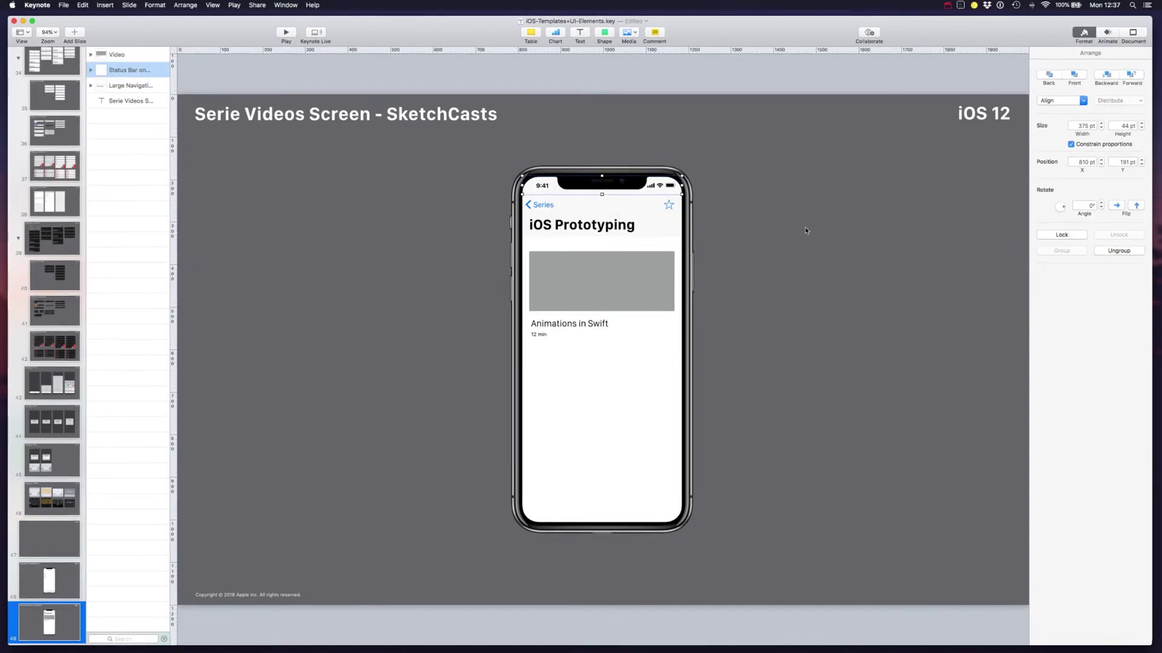
click(805, 228)
click(660, 212)
shift+click(556, 187)
right_click(552, 189)
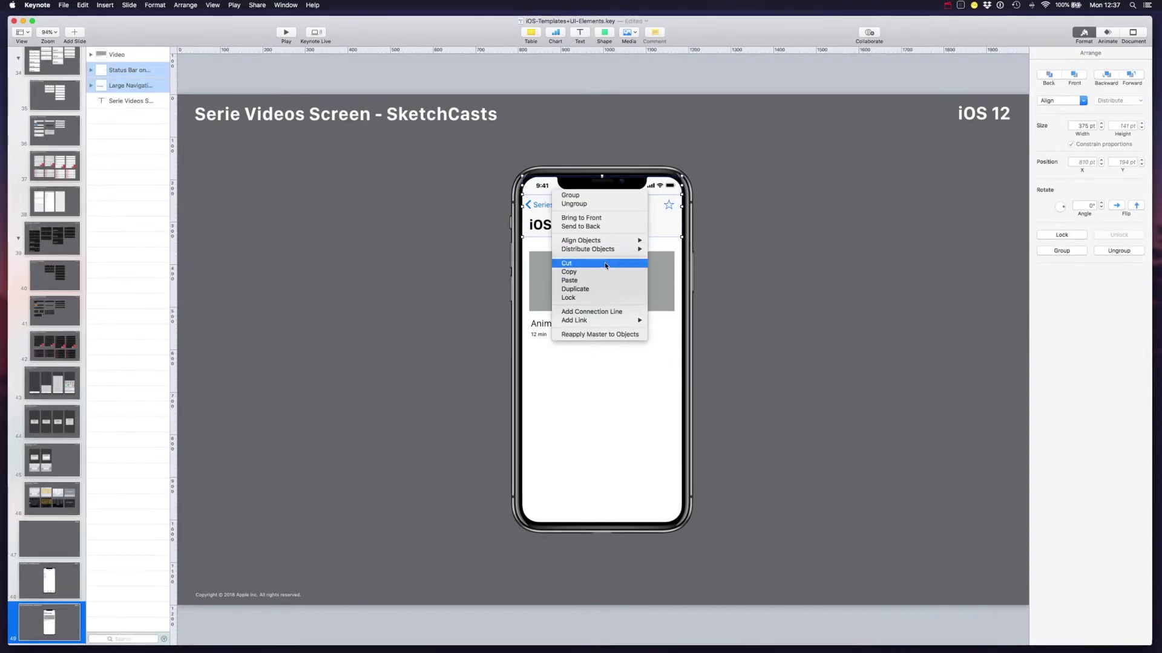
click(599, 195)
key(super+z)
click(704, 228)
Copy the Video group and place a duplicate directly below the first one on the phone screen
click(563, 287)
key(super+c)
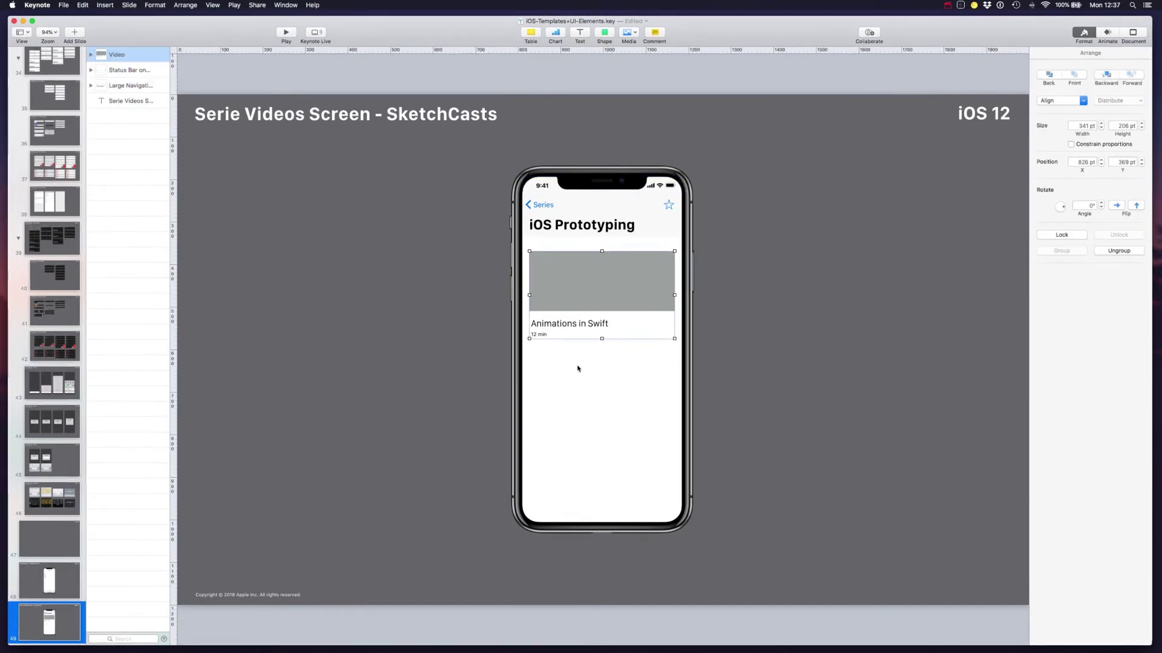
drag(577, 320, 600, 423)
Paste a third Video group and position it below the second, with its rectangle near the bottom of the phone screen
key(super+v)
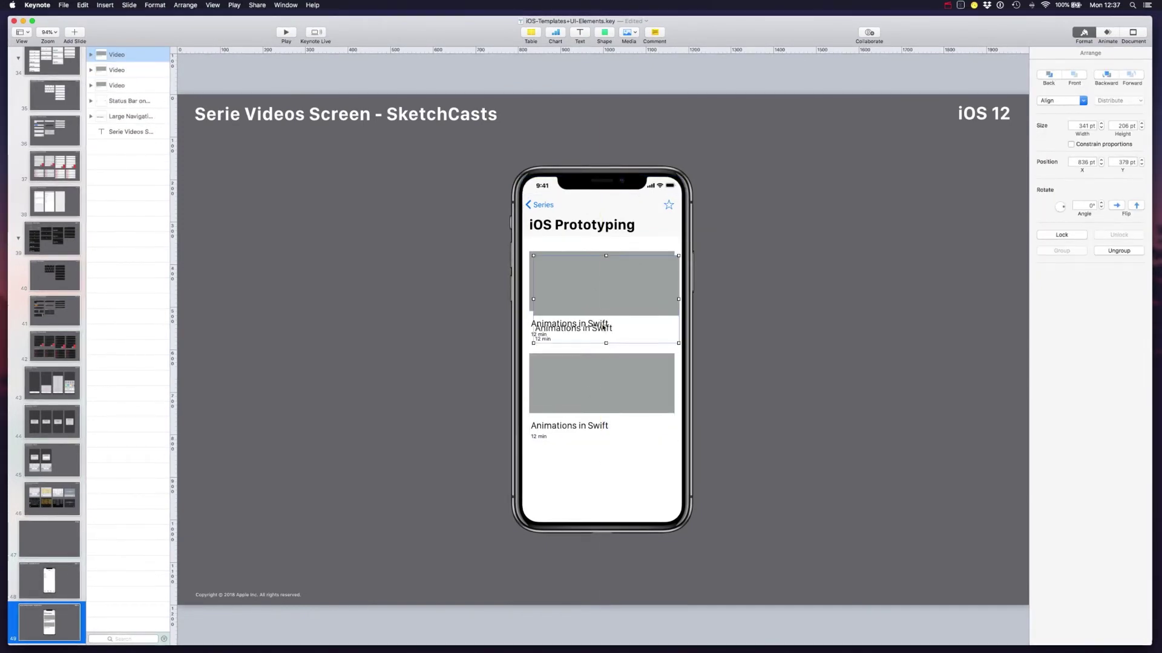
drag(612, 320, 605, 514)
key(Up)
key(Up)
key(Up)
key(Up)
key(Up)
key(Up)
Delete the title and duration texts of the third Video group, which overlap the phone's bottom edge
double_click(633, 498)
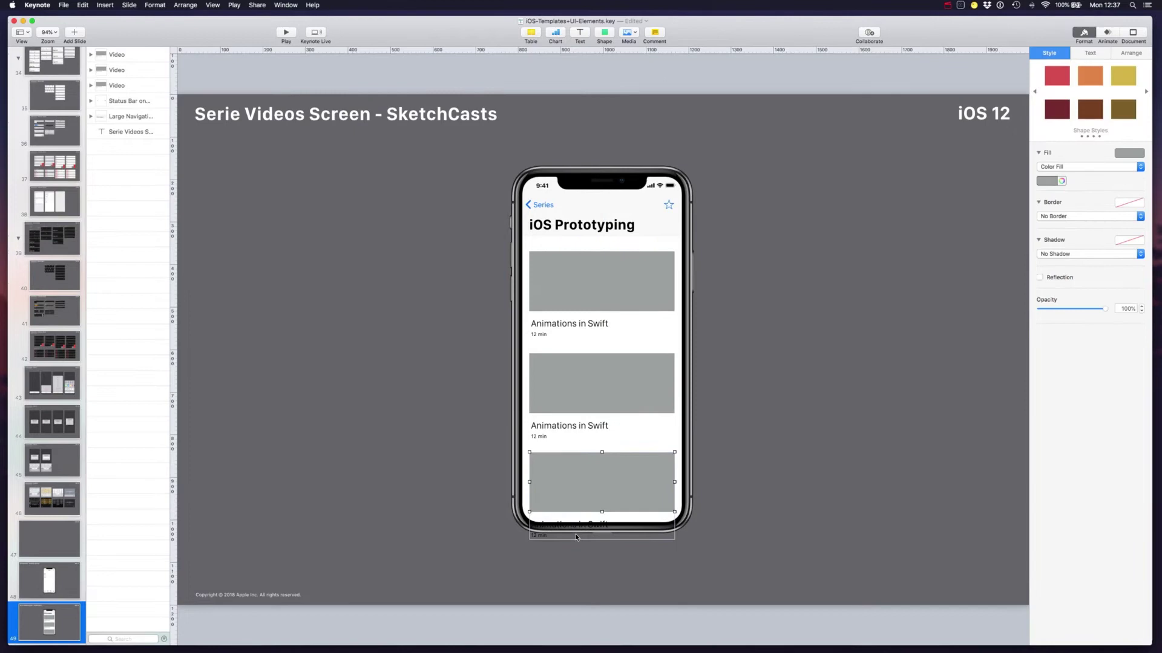
click(574, 530)
double_click(572, 527)
key(BackSpace)
click(543, 537)
key(BackSpace)
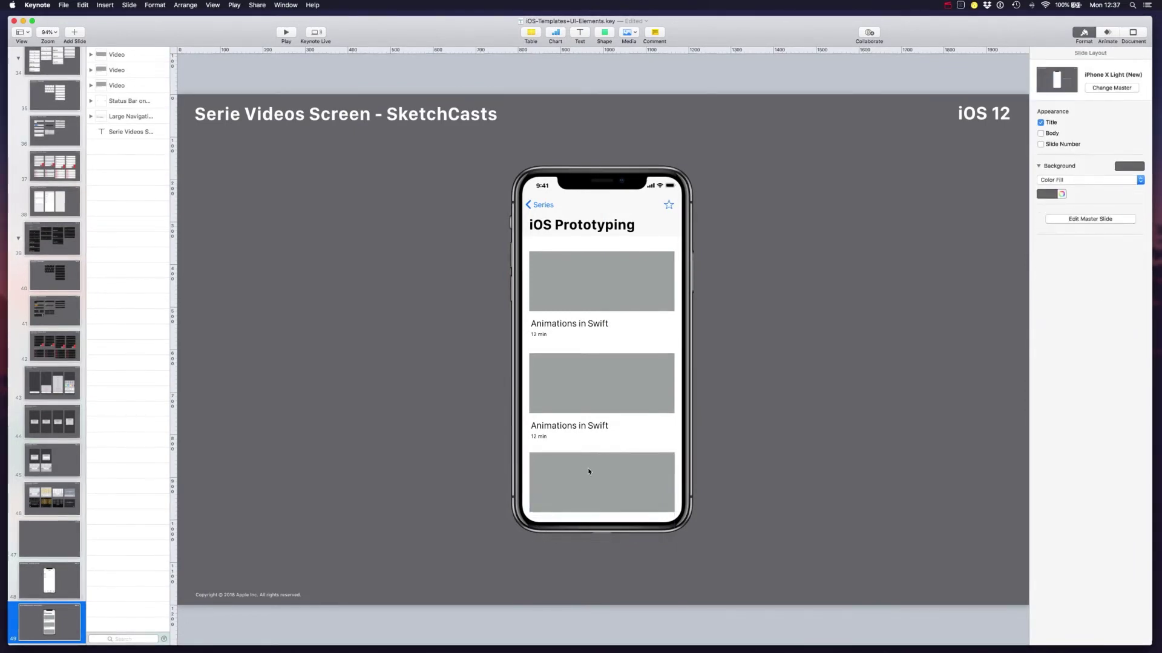
Change the second video's title to "Designing using Sketch" and its duration to "14 min"
click(565, 426)
triple_click(565, 425)
text(Designing using Sketch)
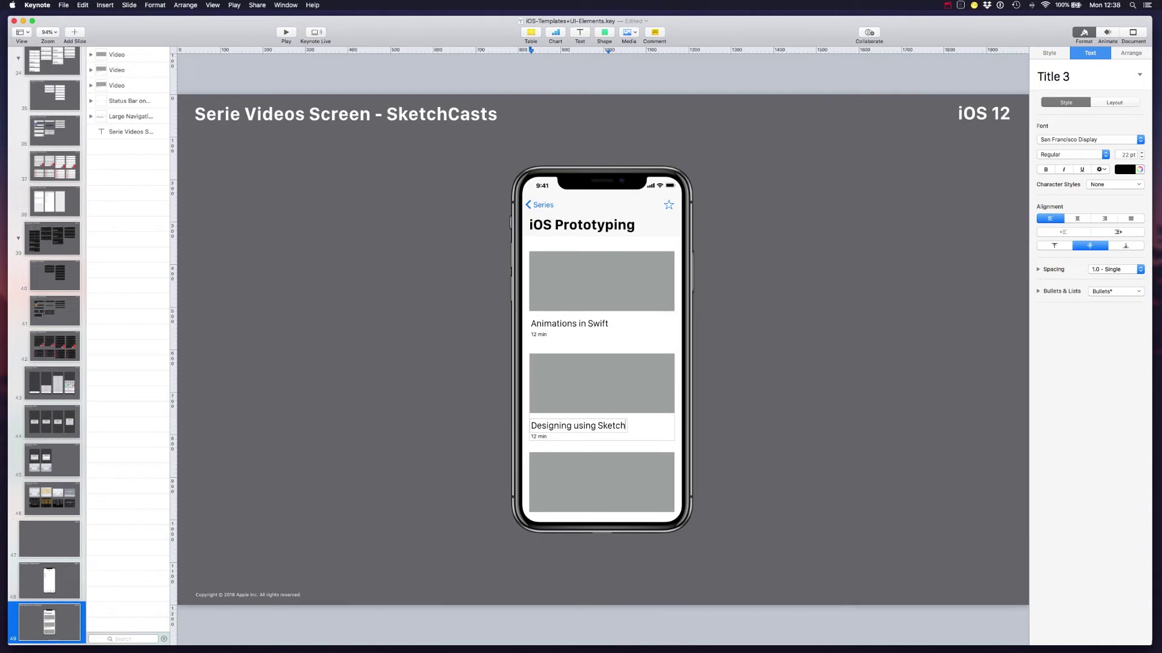
double_click(536, 436)
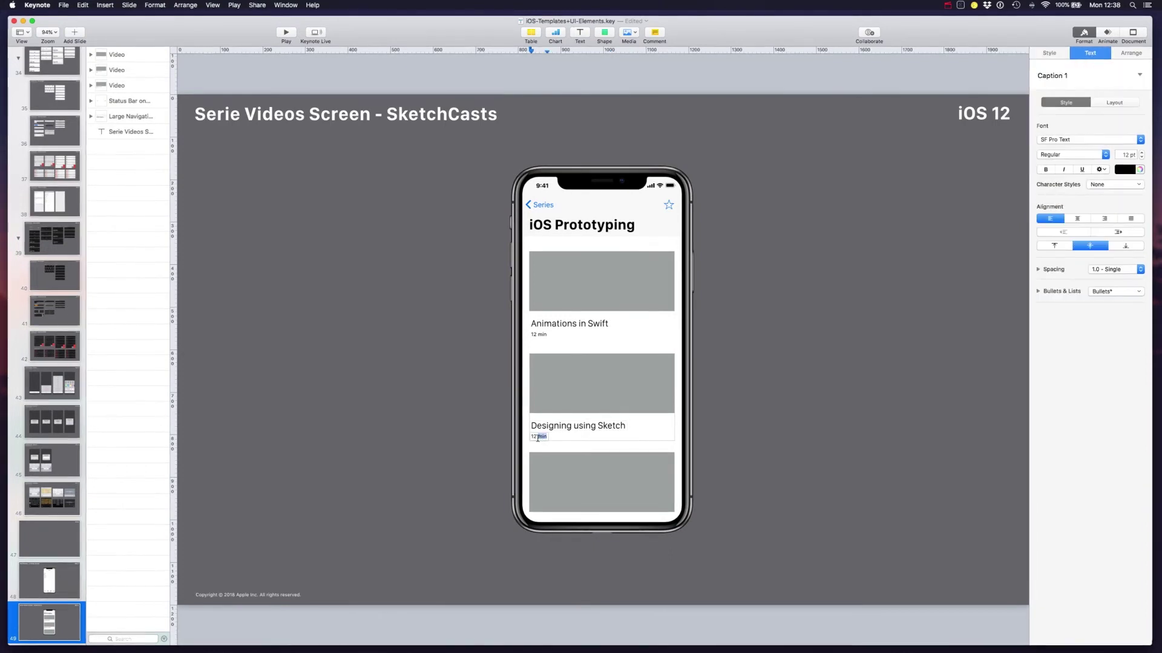
text(14)
click(557, 449)
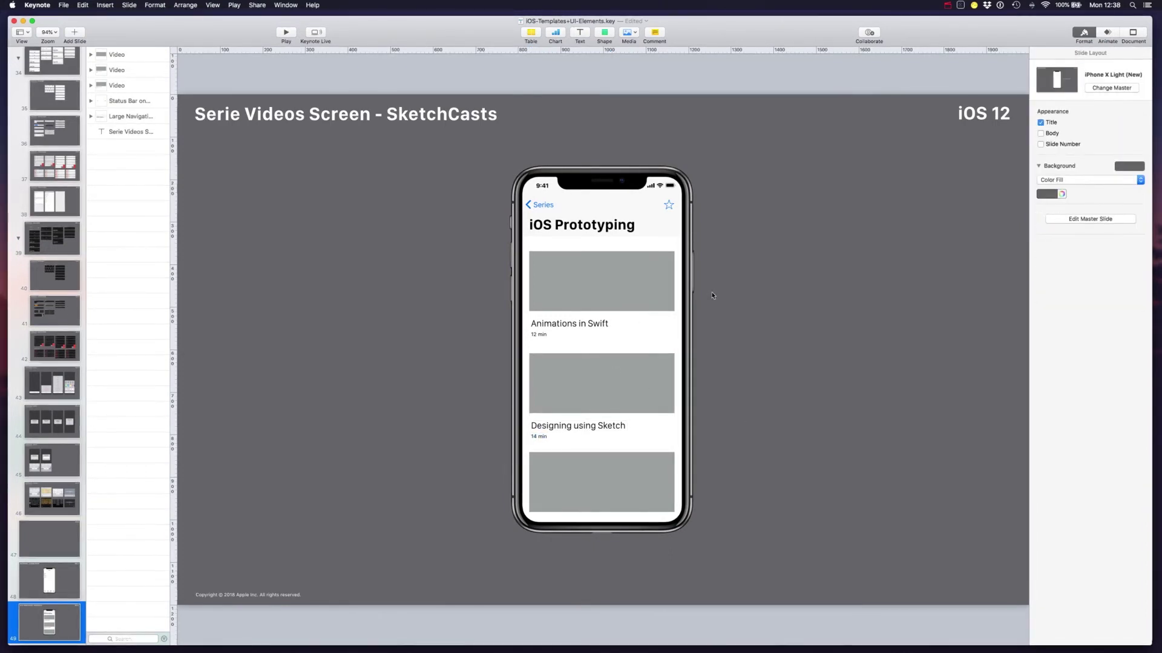
Move the second and third Video groups up together to tighten the gap below the first video
click(61, 583)
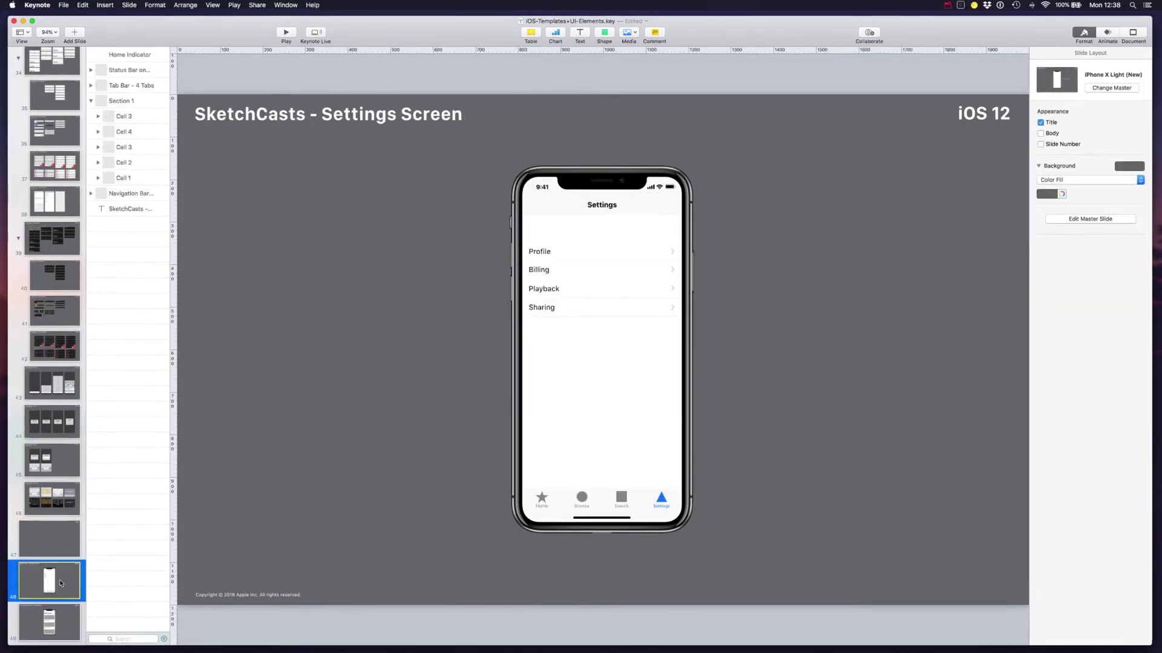
key(Down)
click(578, 412)
shift+click(583, 459)
key(shift+Up)
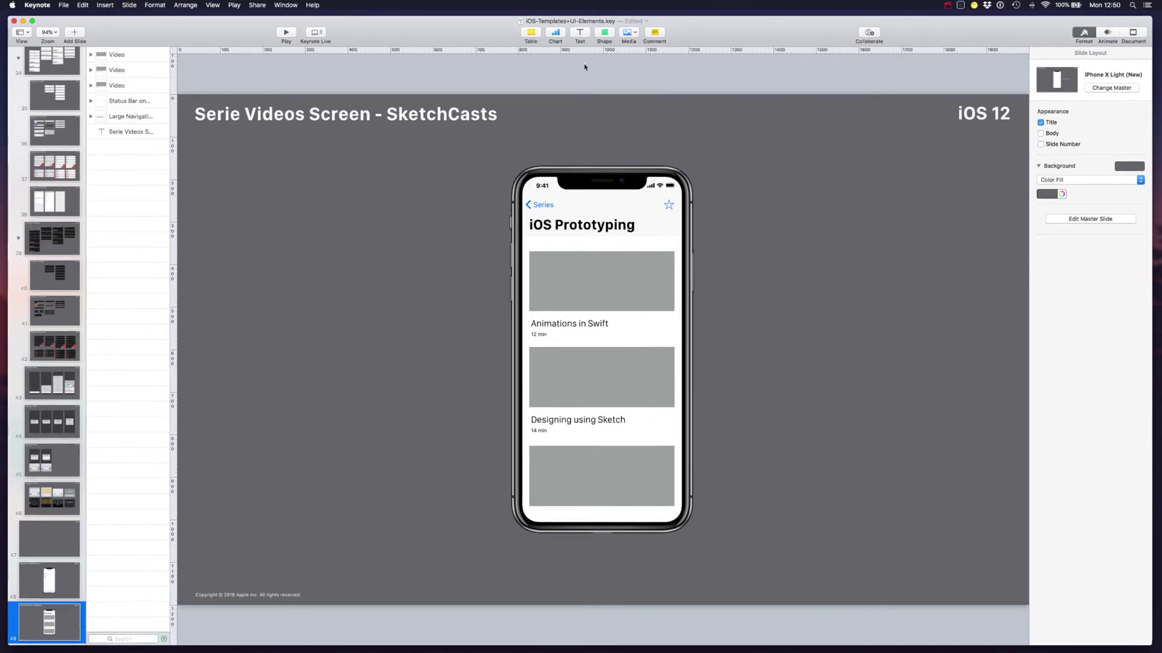
View the basic shapes library, close it, and show the "SketchCasts - Settings Screen" slide
click(603, 36)
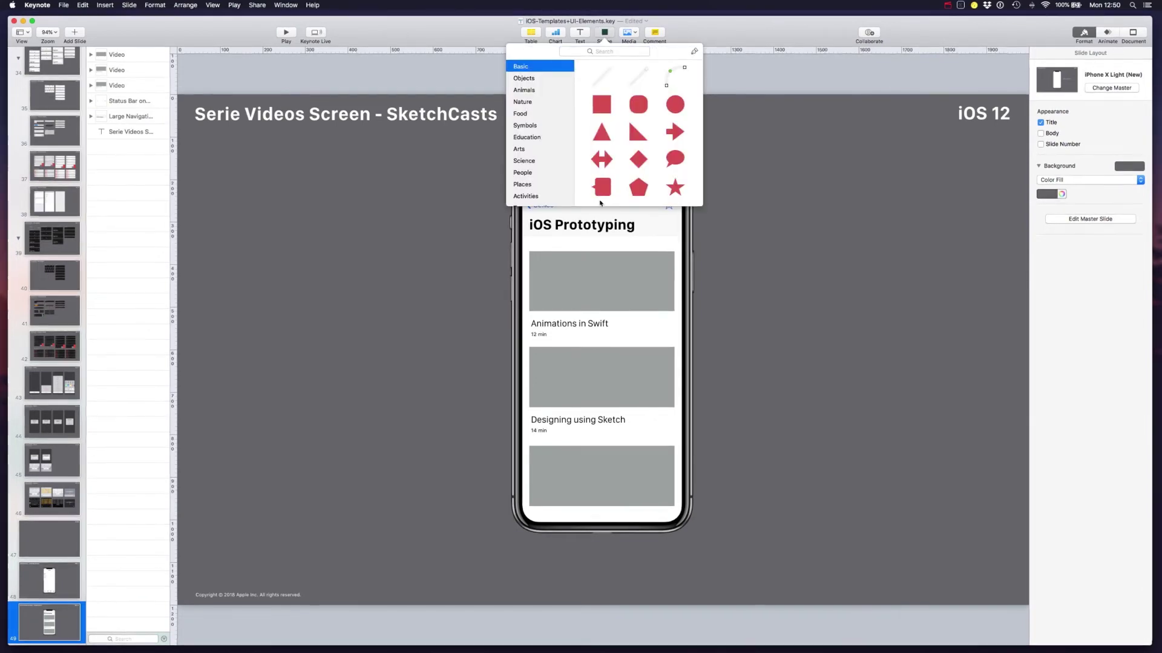
click(448, 327)
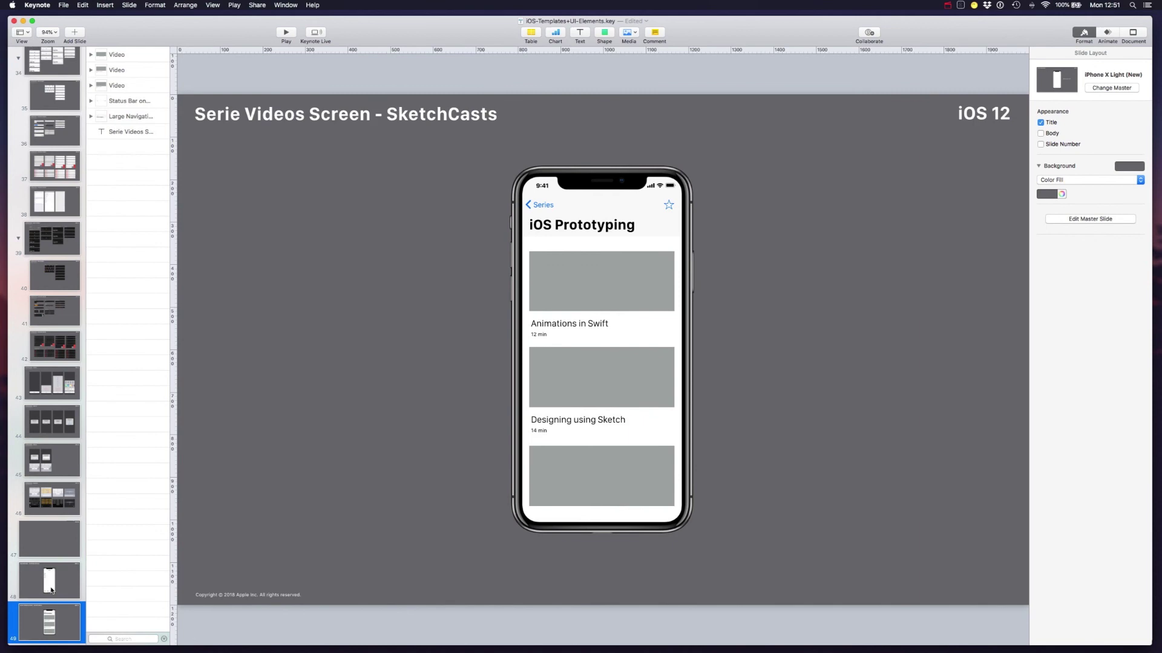
key(Up)
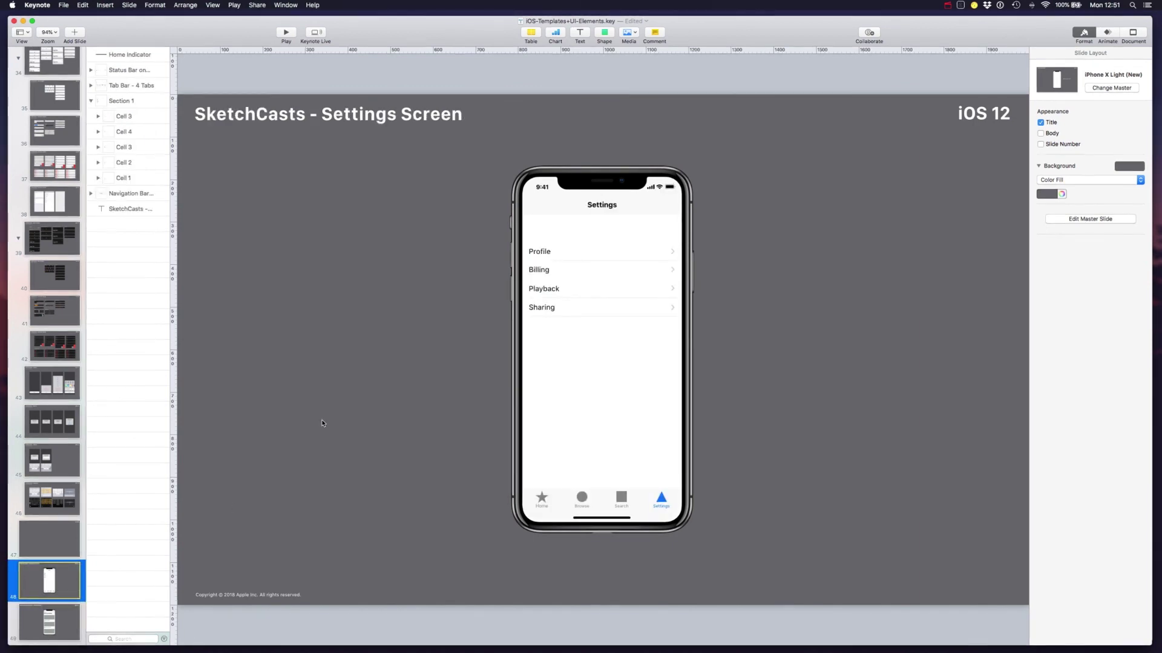